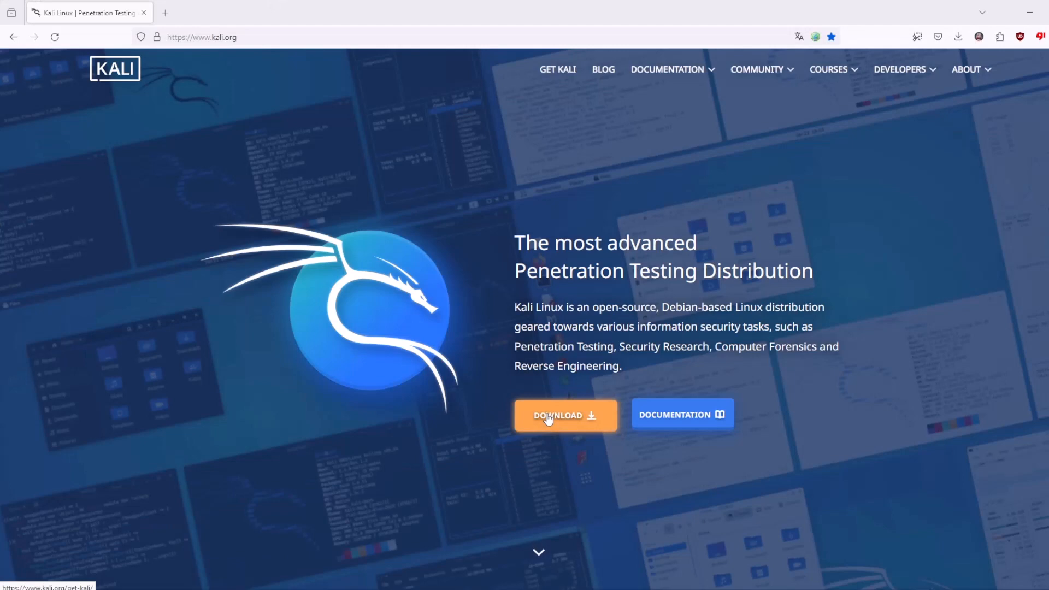
Go from the kali.org home page to the Kali download page
click(548, 417)
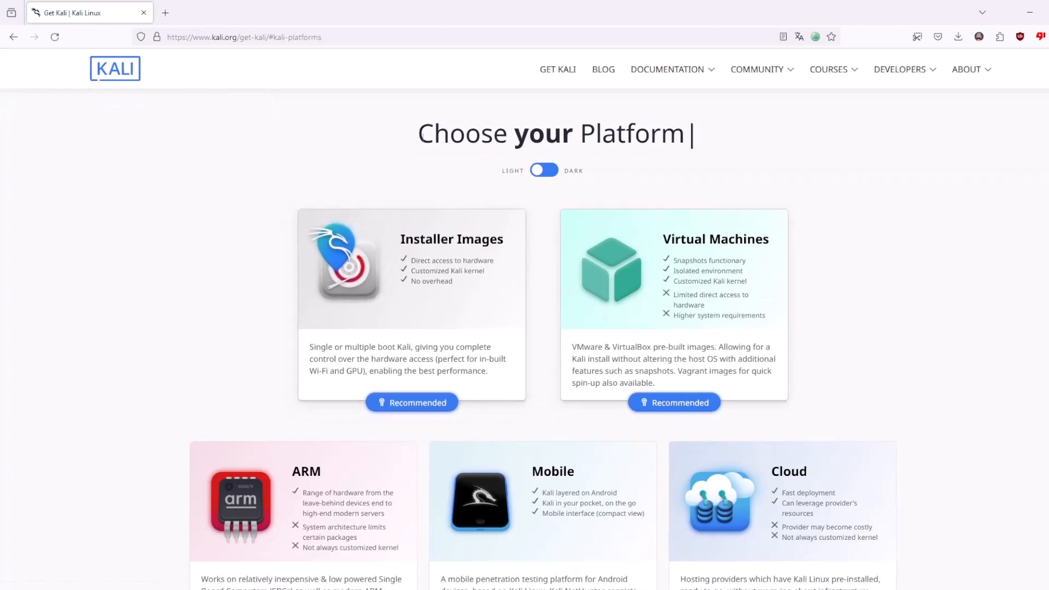
Jump to the recommended Installer Images section of the Get Kali page
scroll(250, 147, down, 2)
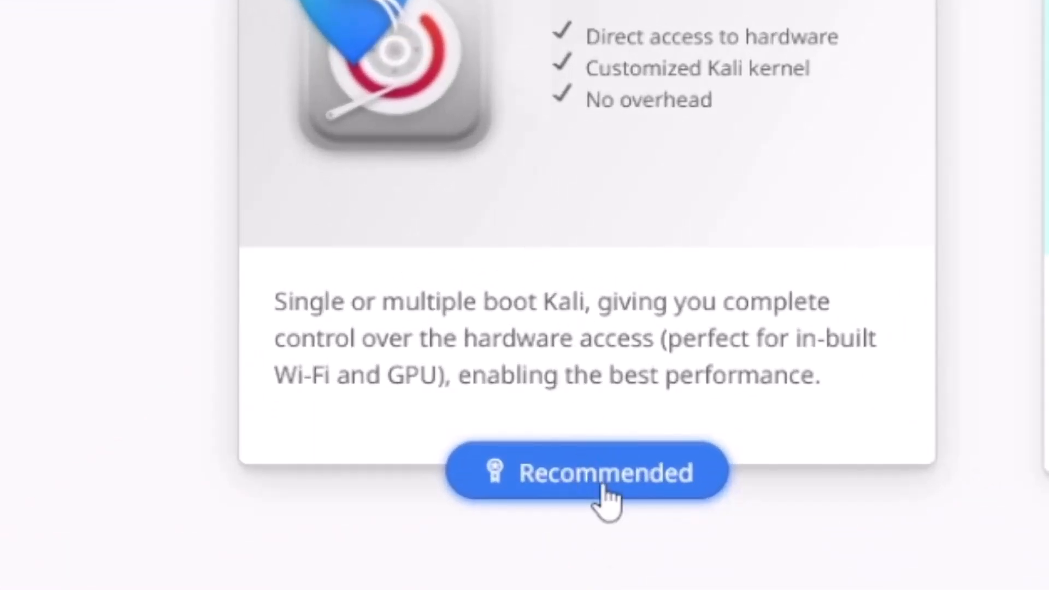
click(605, 489)
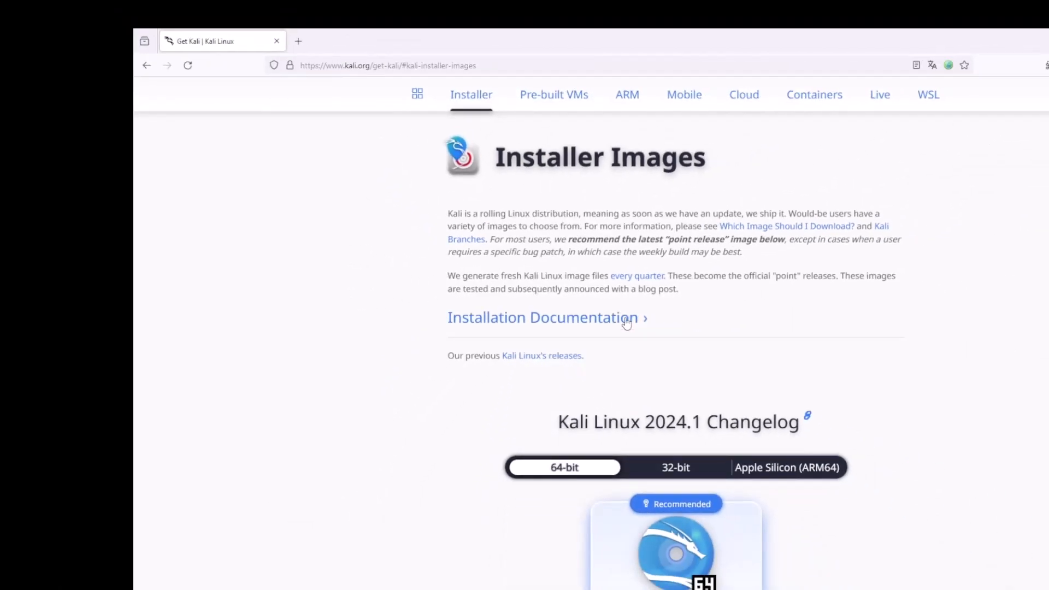
Scroll down to the Kali Linux 2024.1 changelog and the recommended 64-bit installer
scroll(626, 325, down, 5)
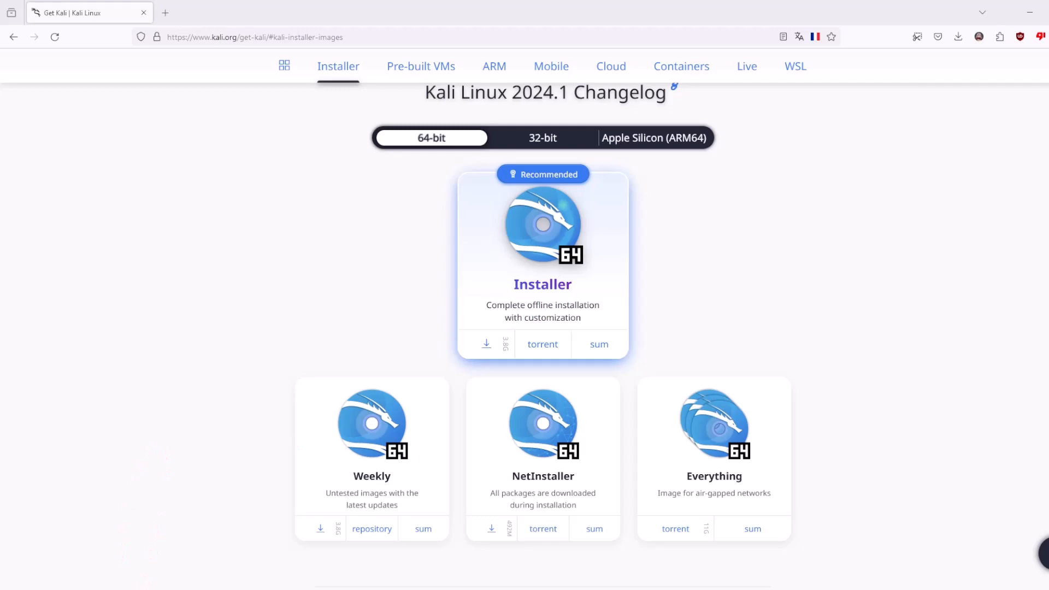
Move the VMware Workstation Pro 17 window over the browser
drag(1048, 157, 556, 1)
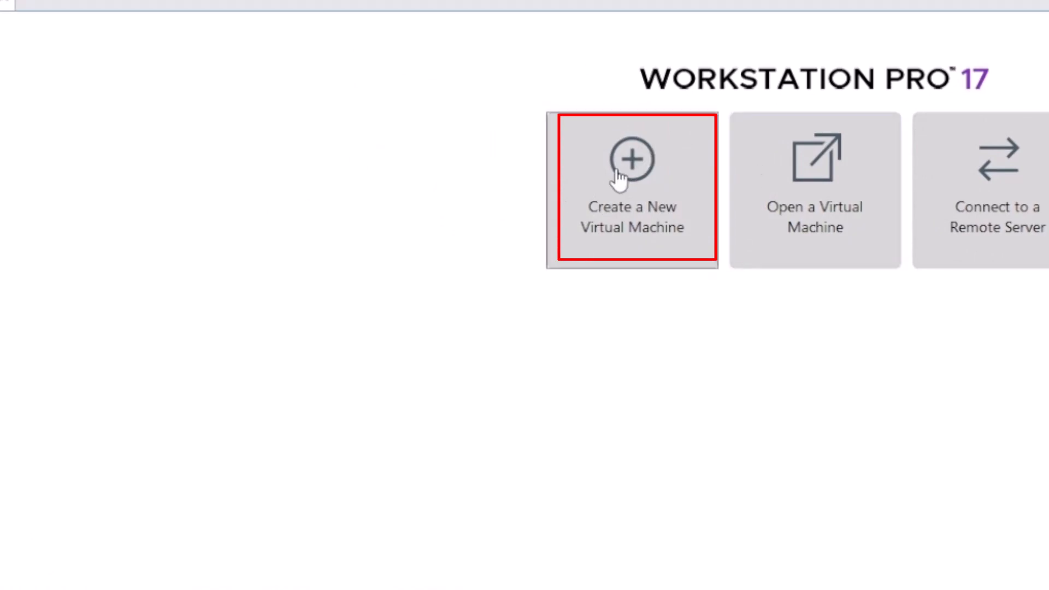
Create a new virtual machine using the Typical (recommended) configuration
click(660, 254)
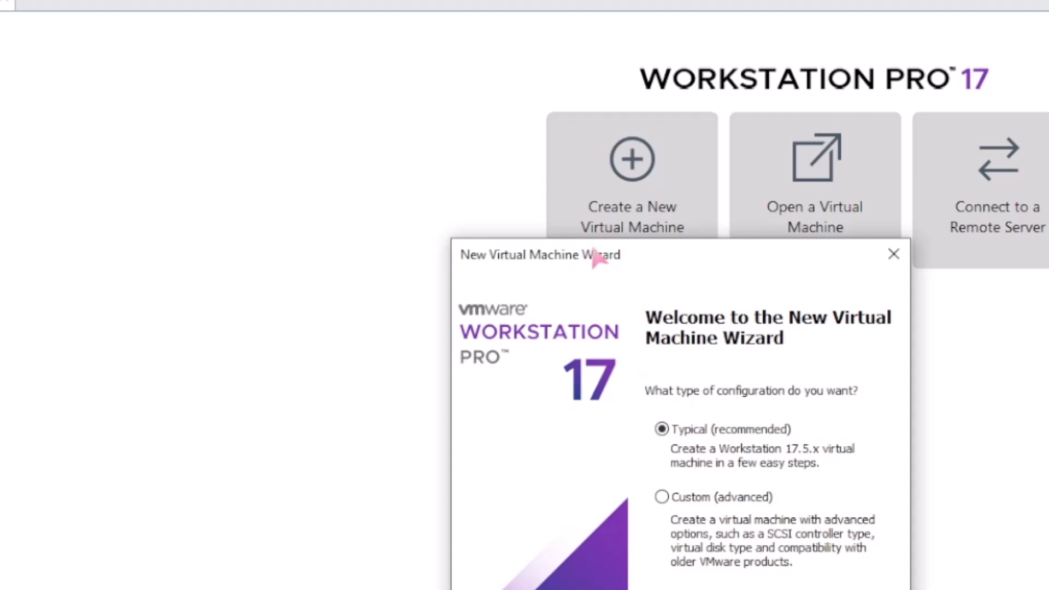
drag(598, 253, 158, 108)
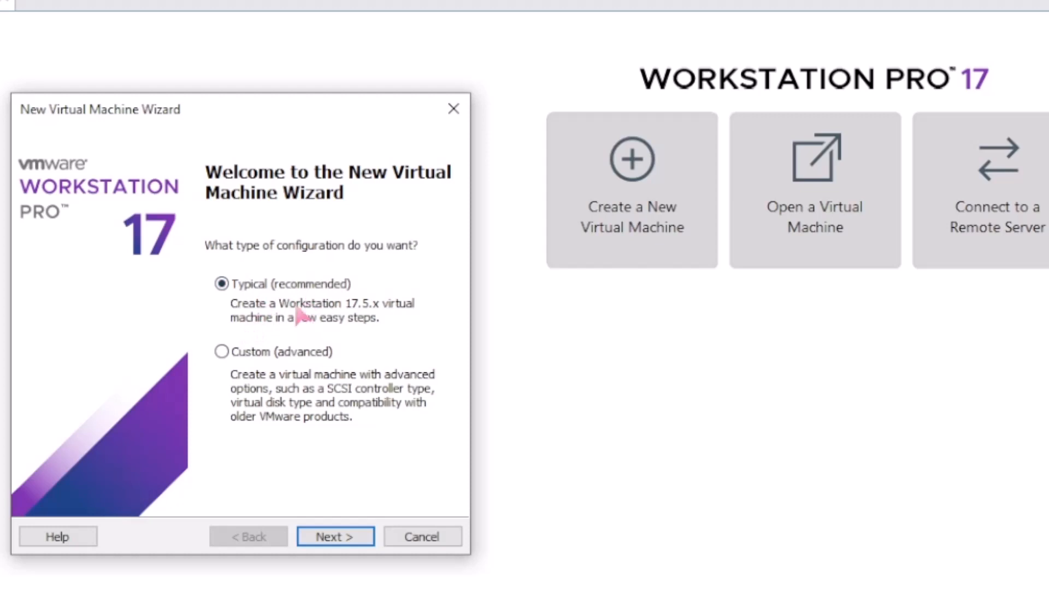
click(261, 353)
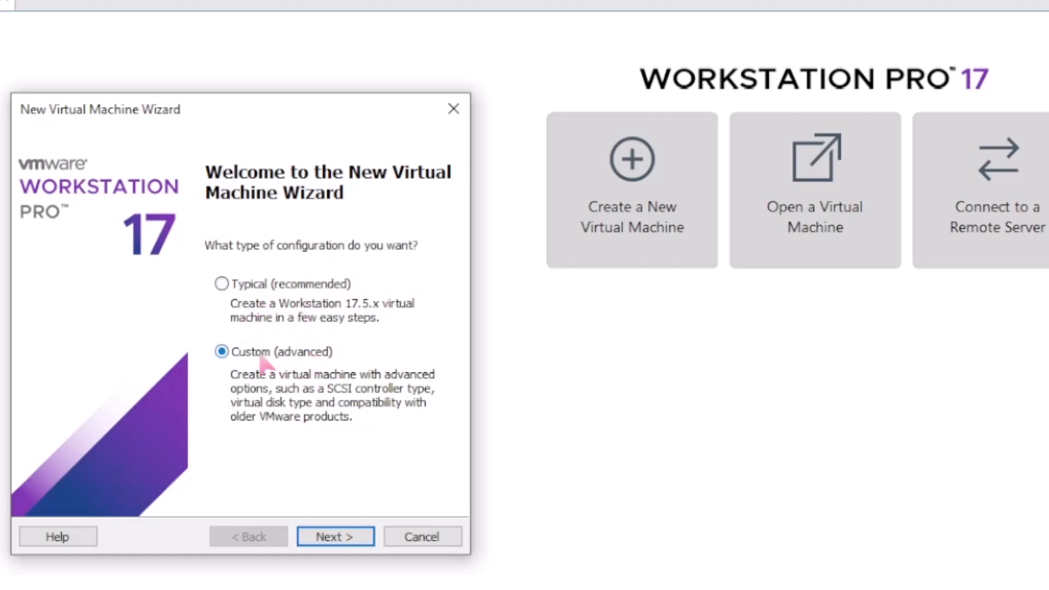
click(247, 280)
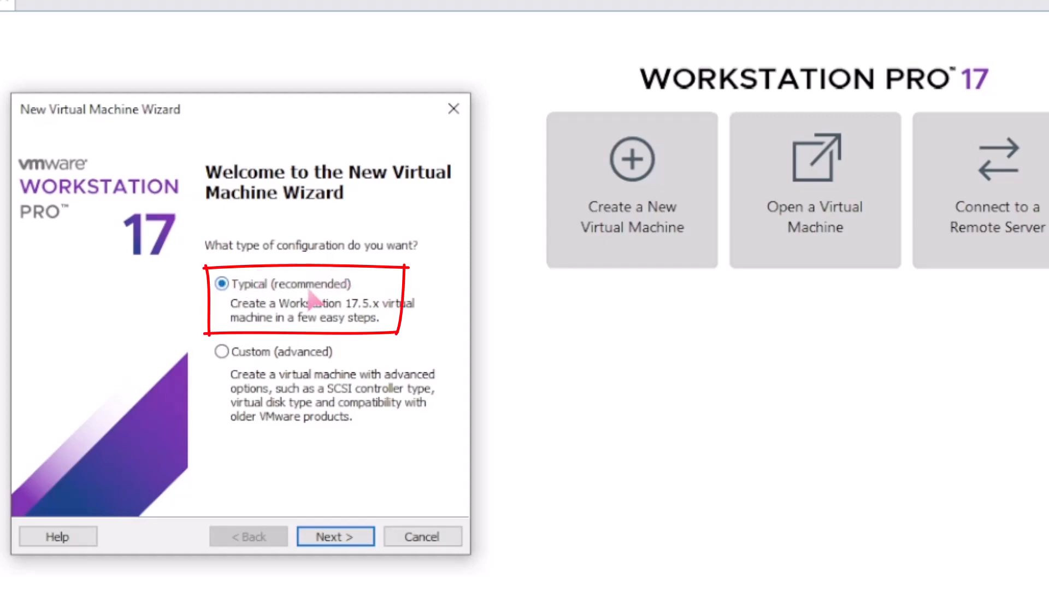
click(344, 534)
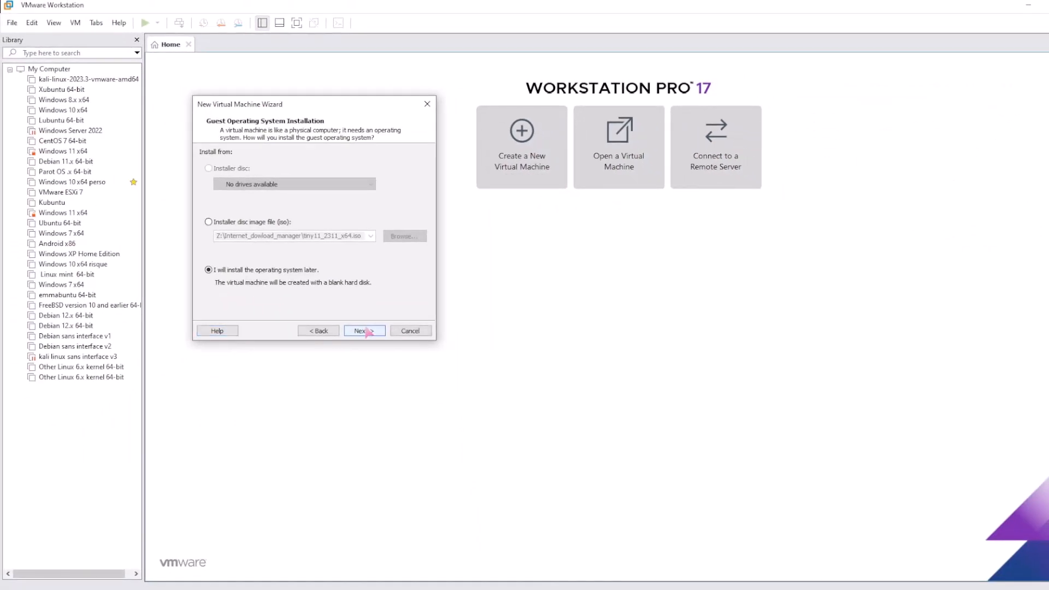
Use kali-linux-2024.1-installer-amd64.iso from Téléchargements as the installer disc image
click(230, 222)
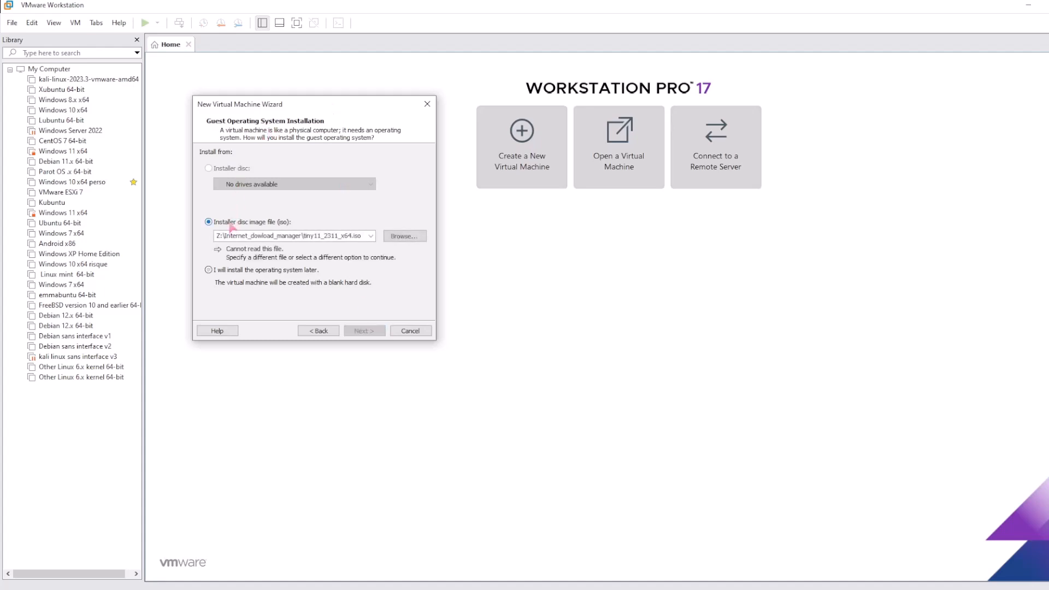
click(246, 272)
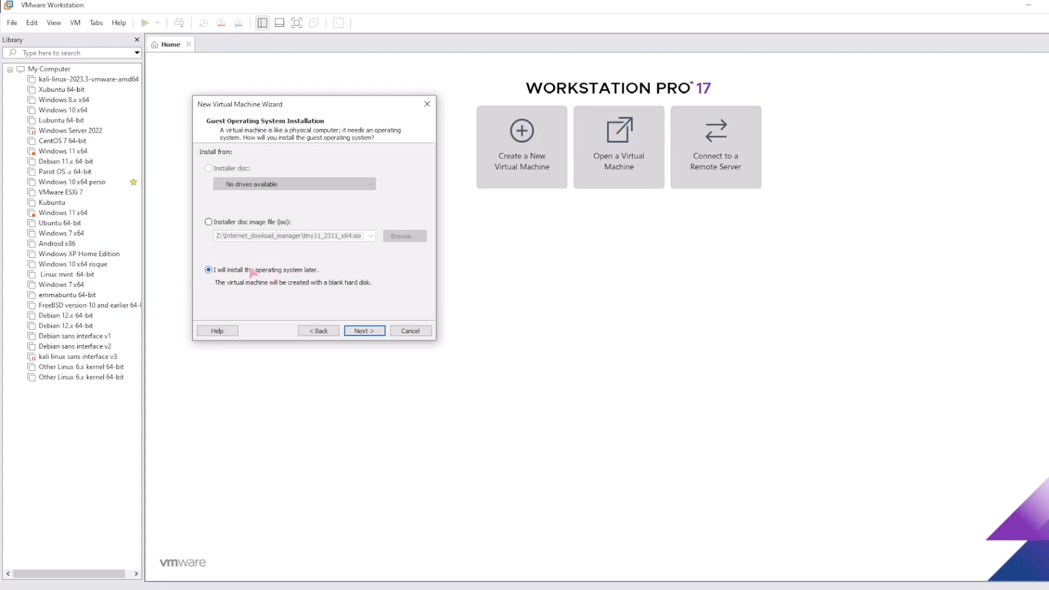
click(228, 223)
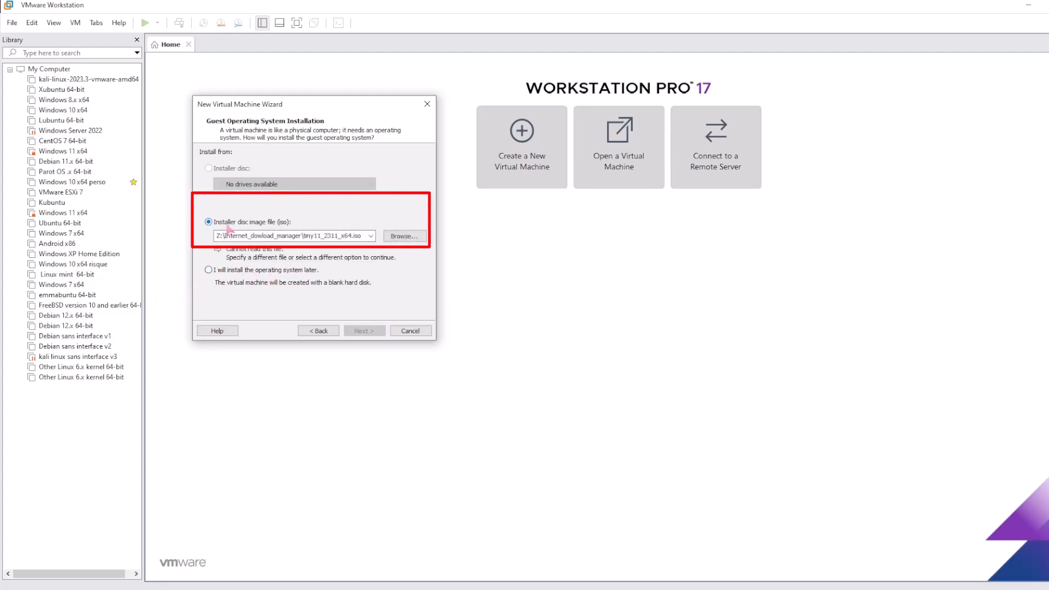
click(404, 240)
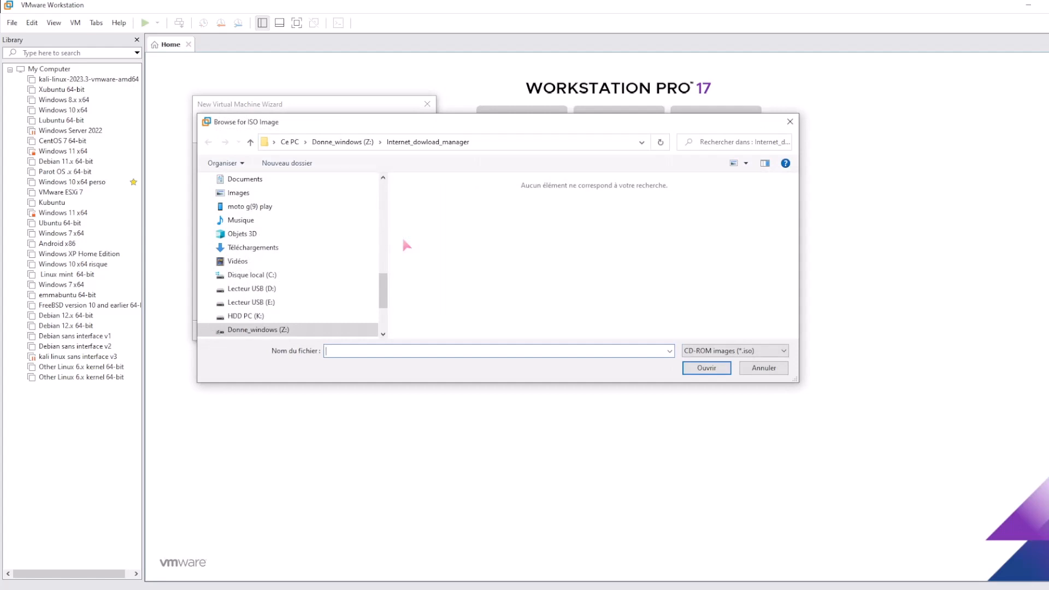
click(256, 249)
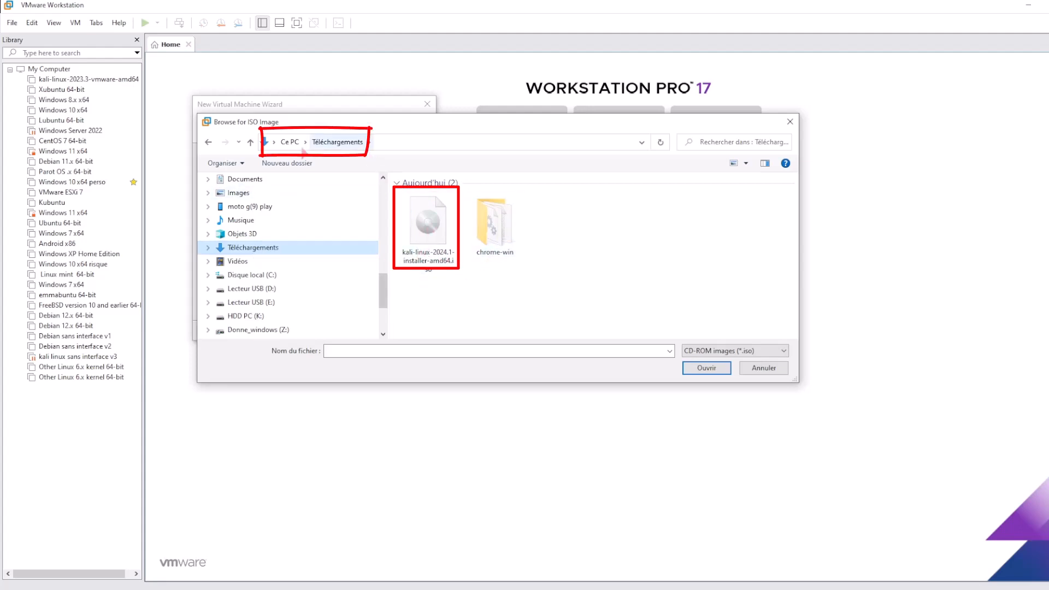
double_click(433, 243)
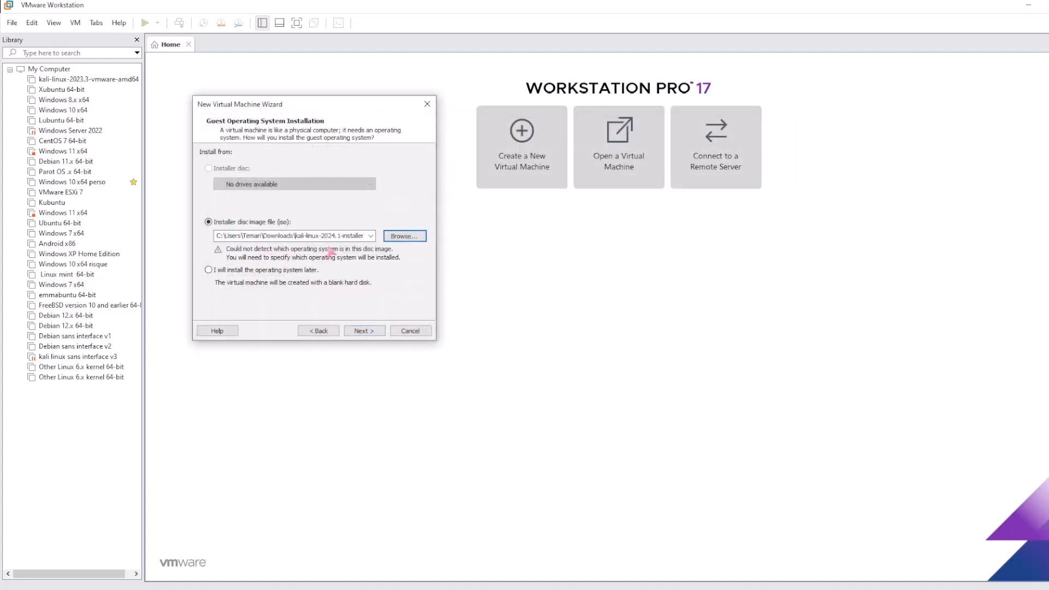
Set the guest operating system to Linux, version Debian 12.x 64-bit
click(371, 332)
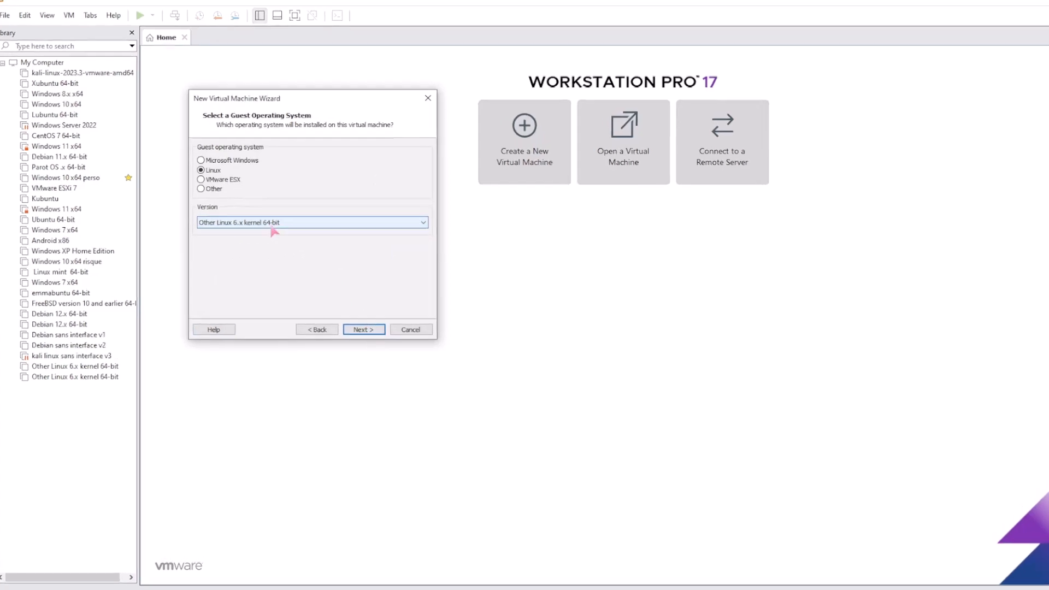
click(274, 228)
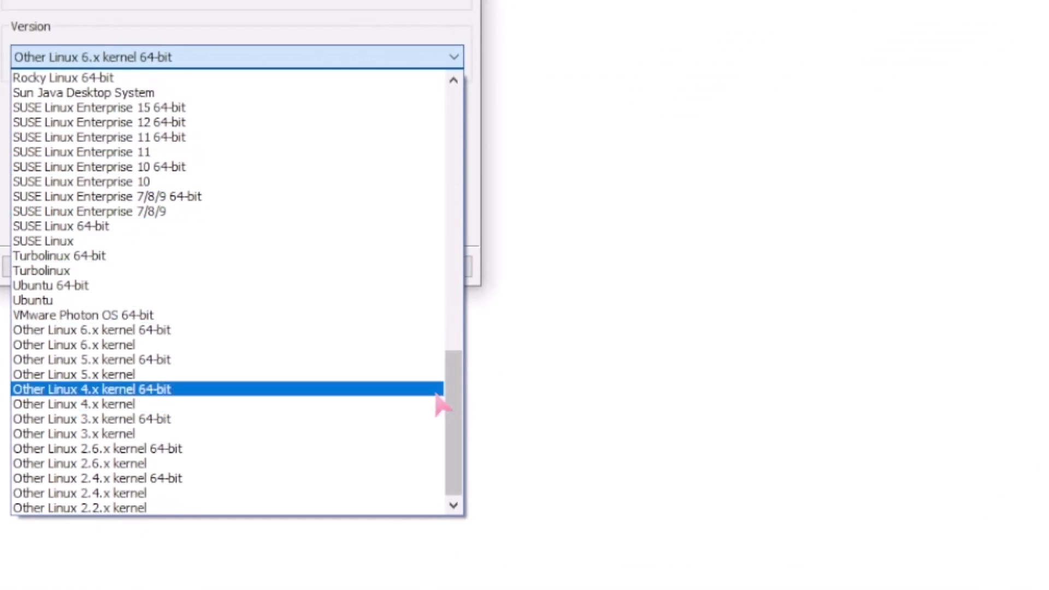
drag(452, 393, 418, 112)
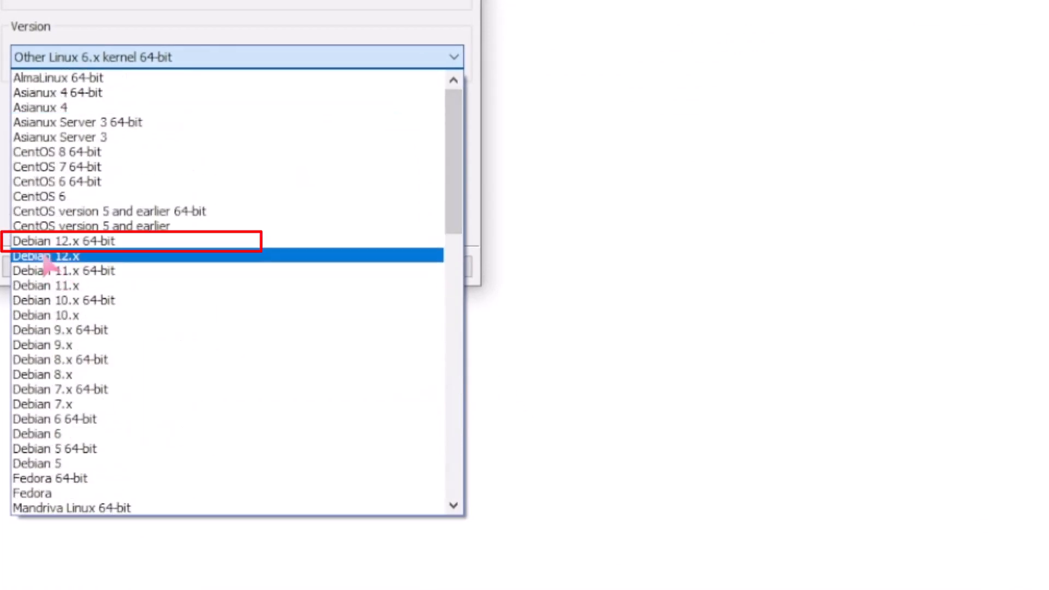
click(51, 240)
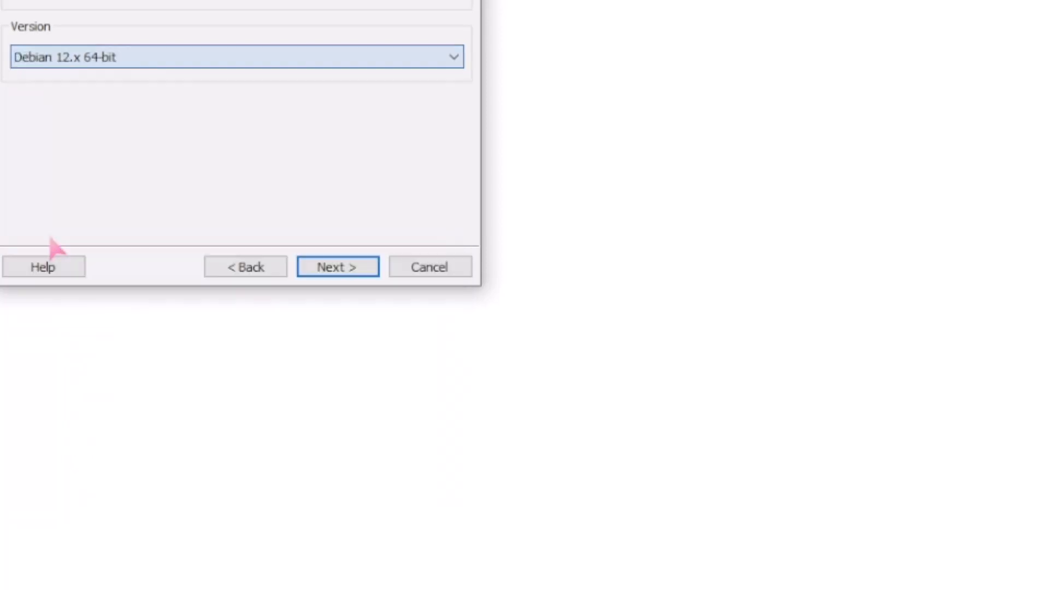
click(335, 276)
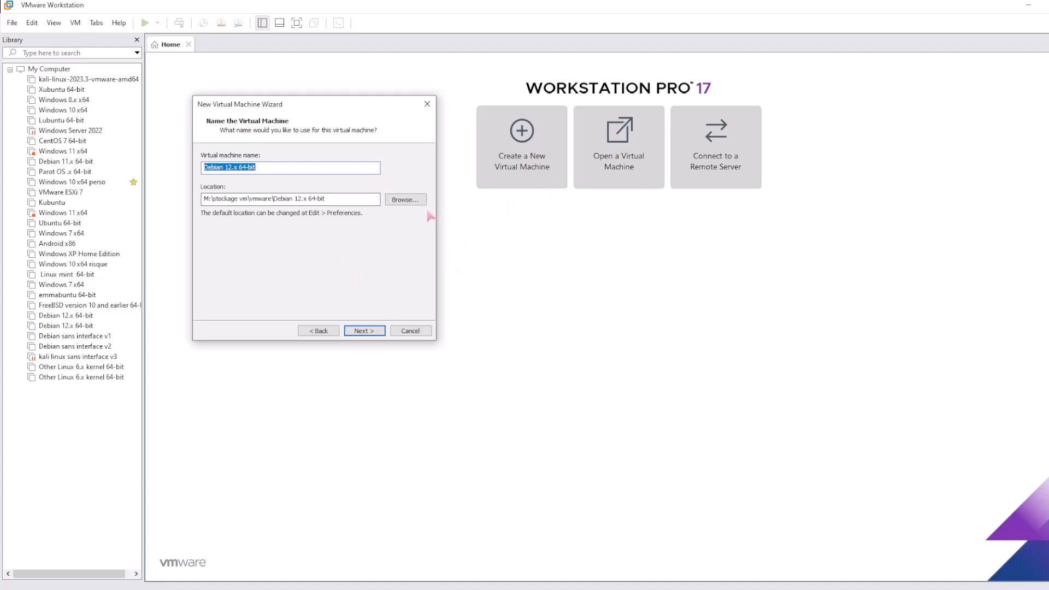
Open the folder browser for the virtual machine's storage location
click(405, 202)
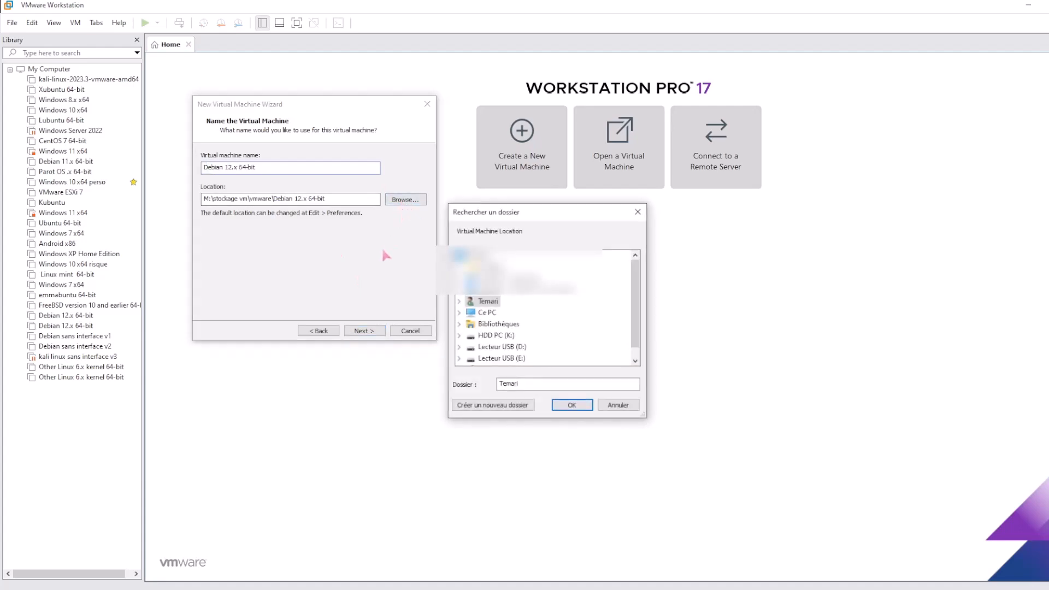
scroll(486, 306, down, 1)
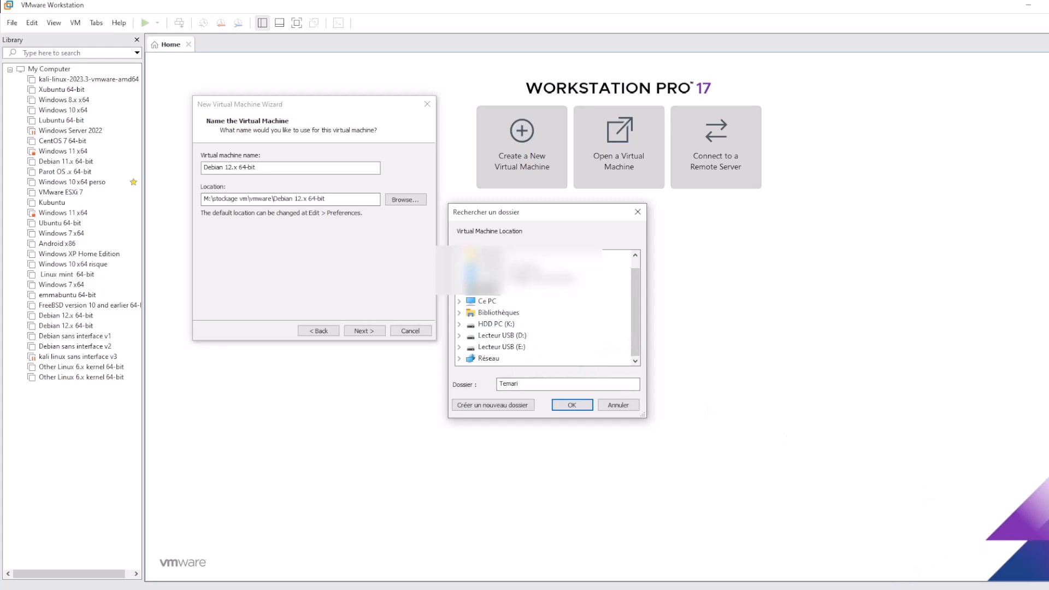
Eject the USB mass storage device and cancel the folder picker
click(983, 589)
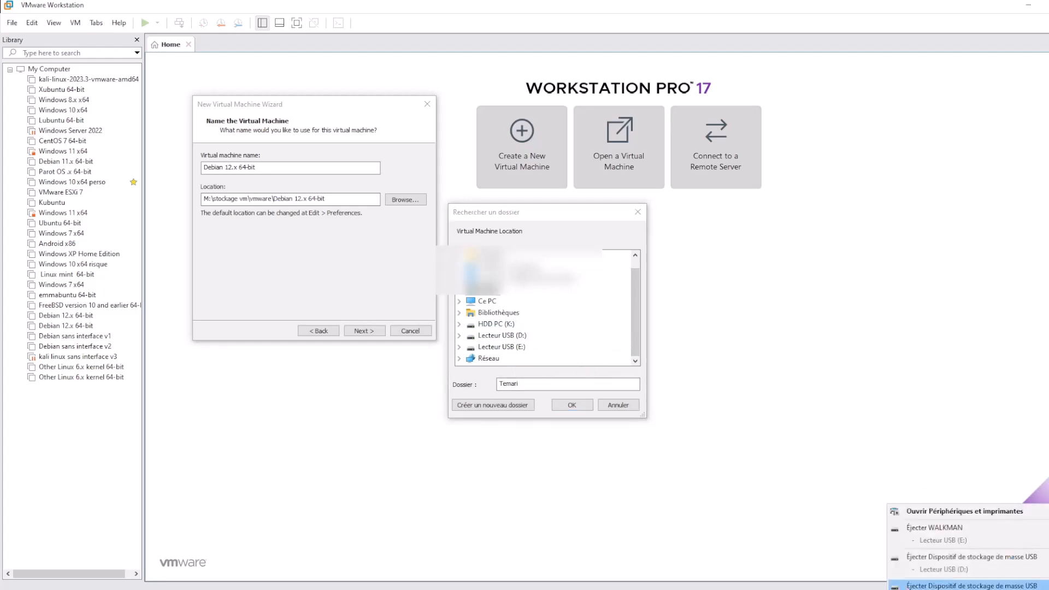
click(908, 585)
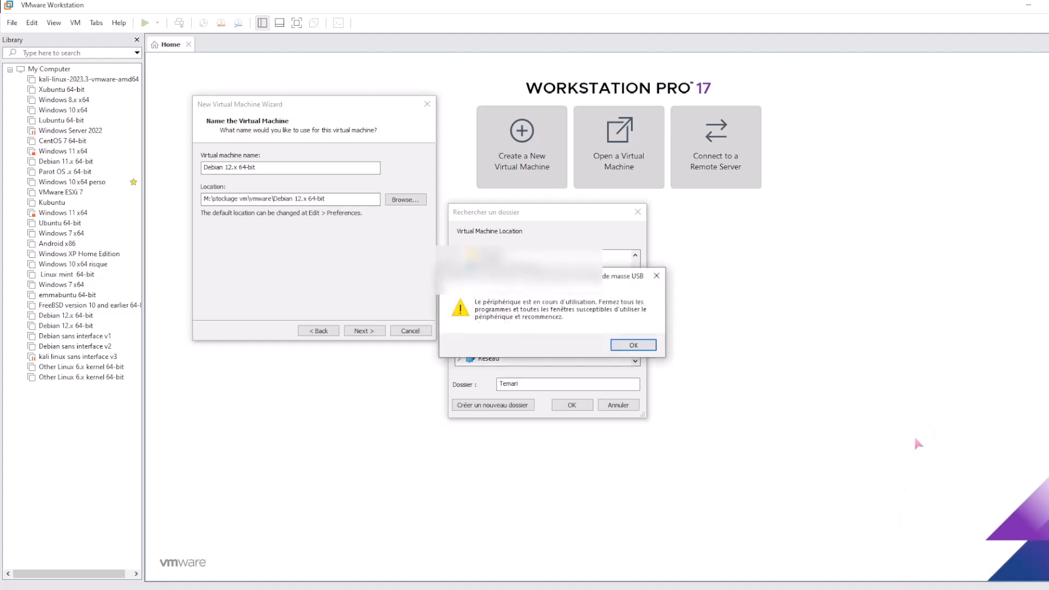
click(633, 346)
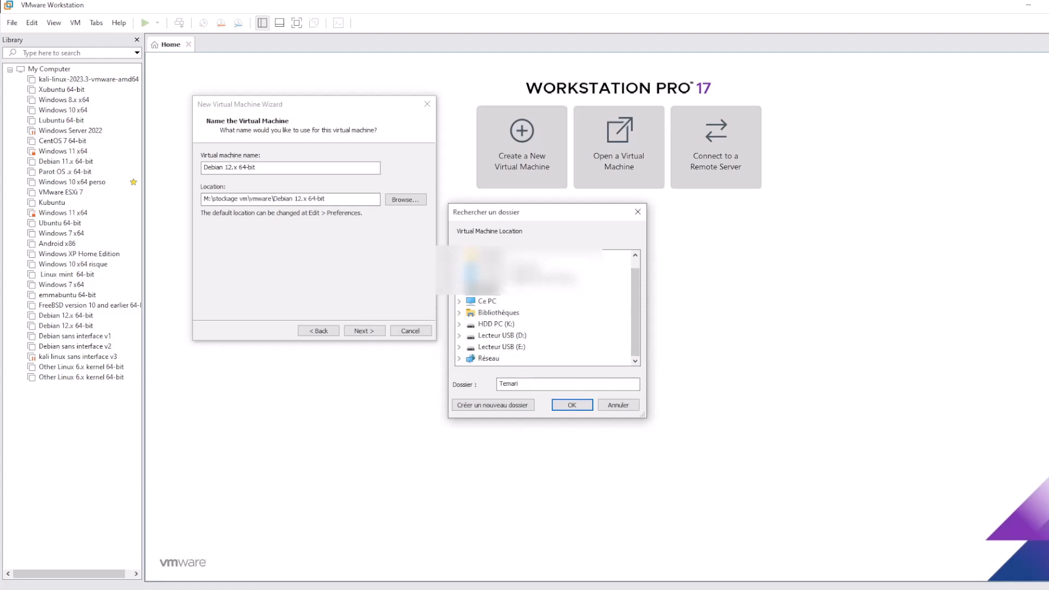
key(Escape)
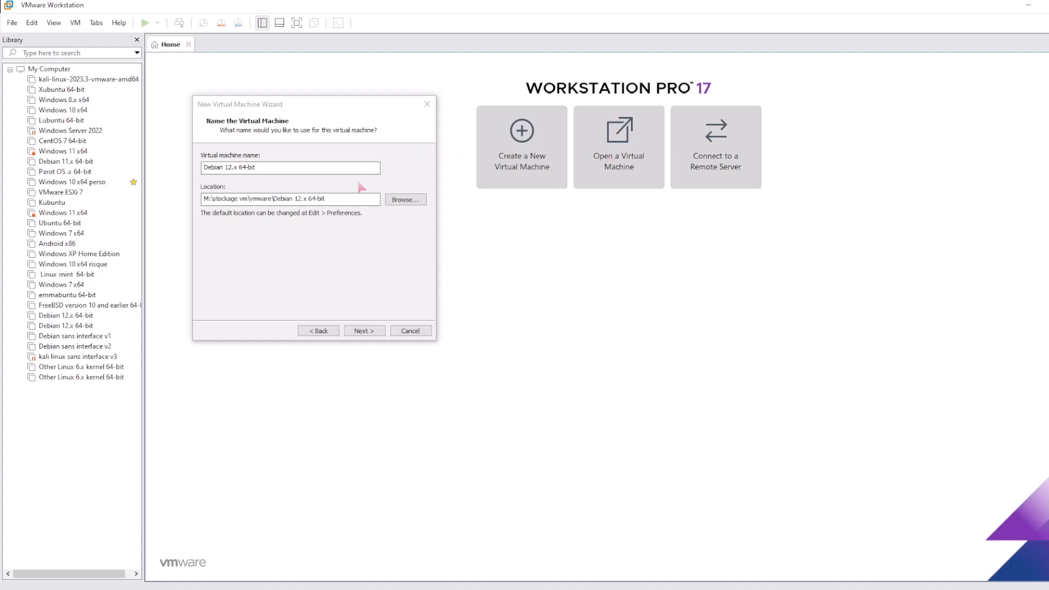
Create folder kali_sans_interface_tuto under M:\stockage vm\vmware and make it the location
click(396, 200)
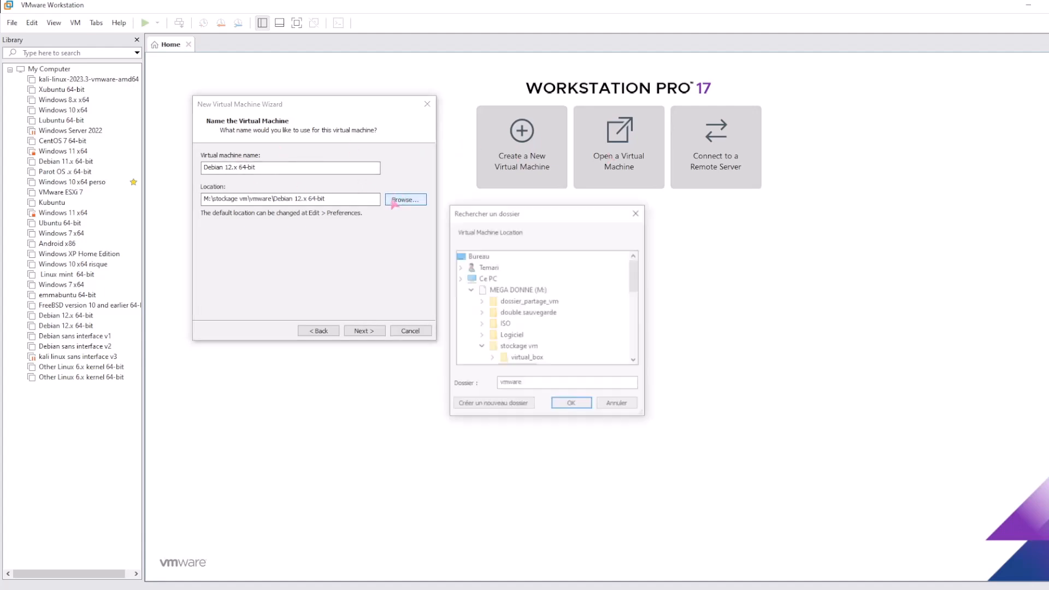
click(543, 359)
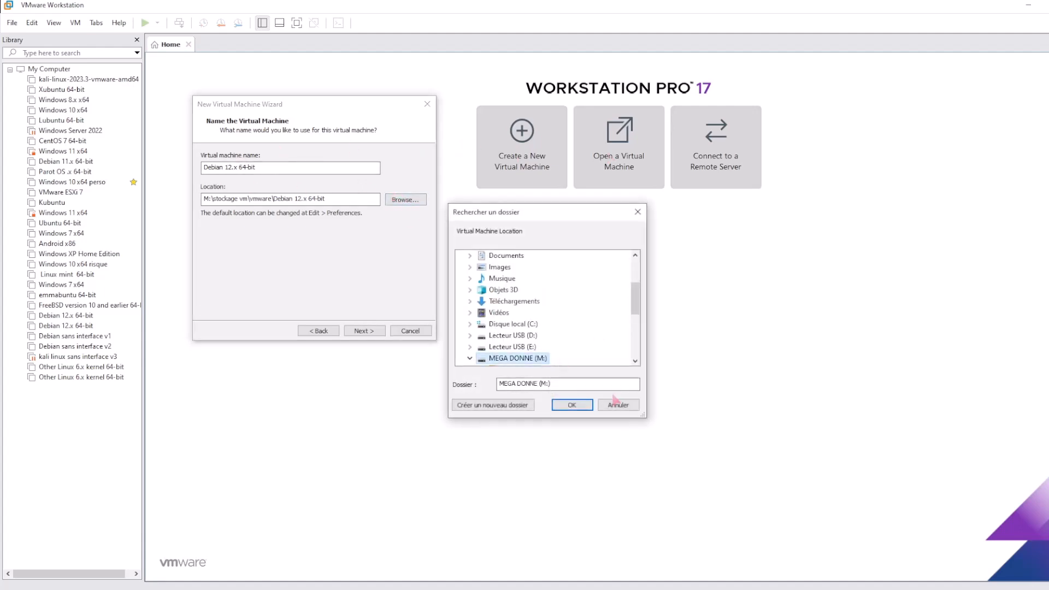
scroll(518, 357, down, 3)
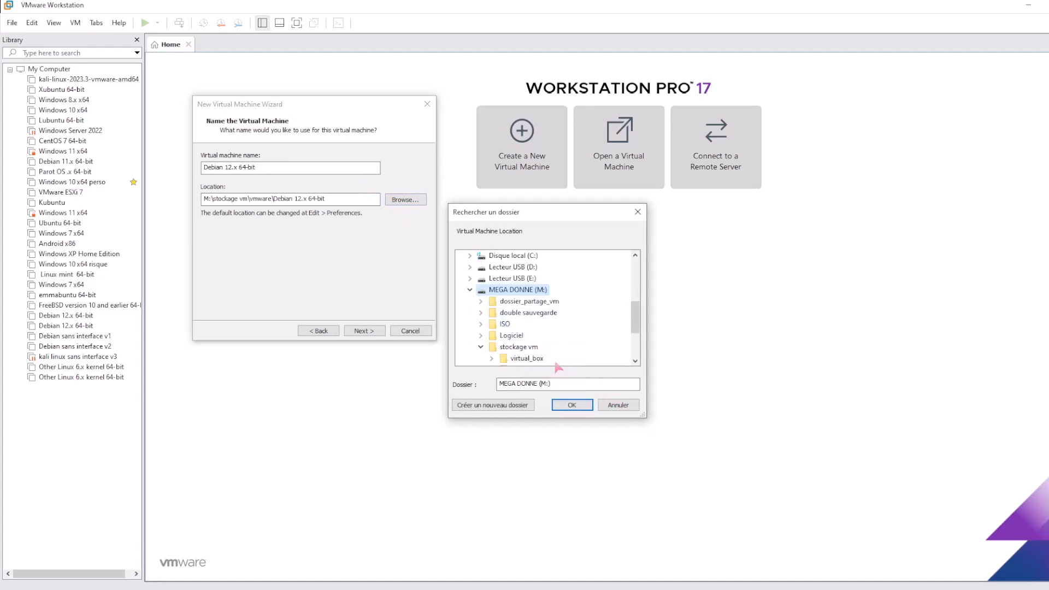
click(492, 335)
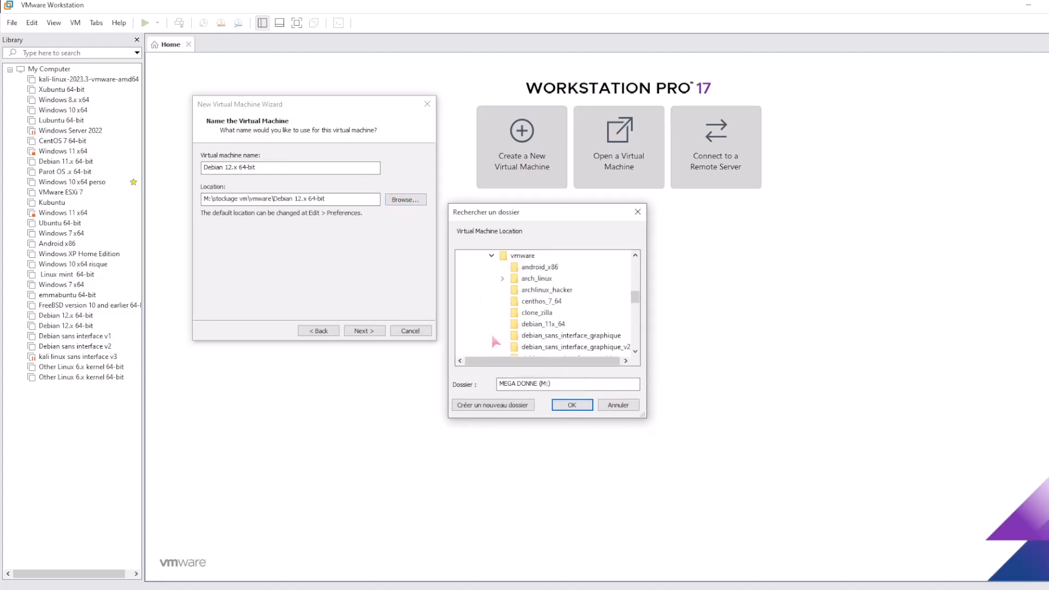
click(522, 255)
click(481, 405)
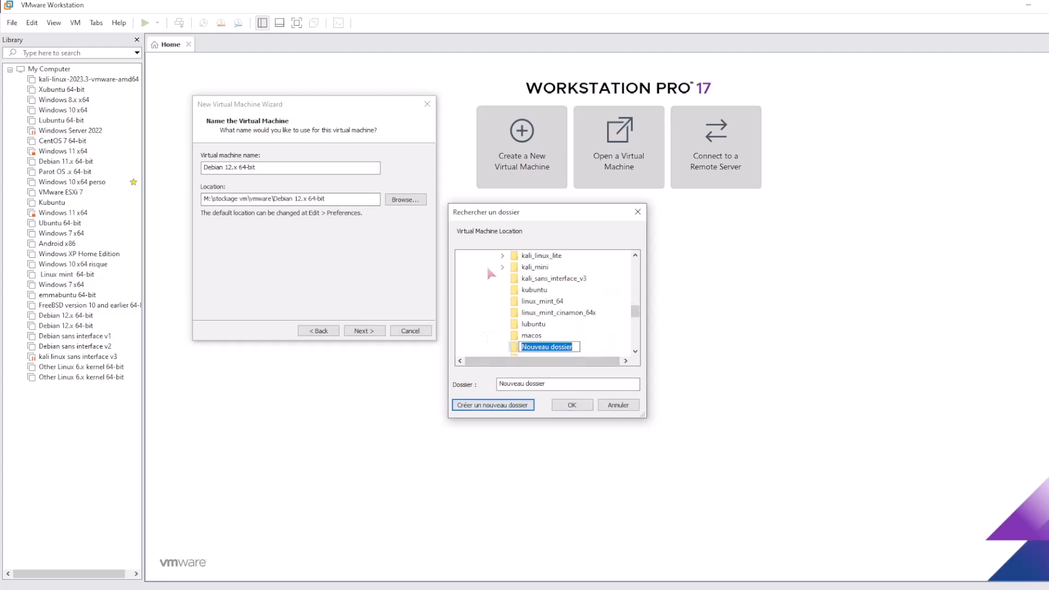
text(kali_sans)
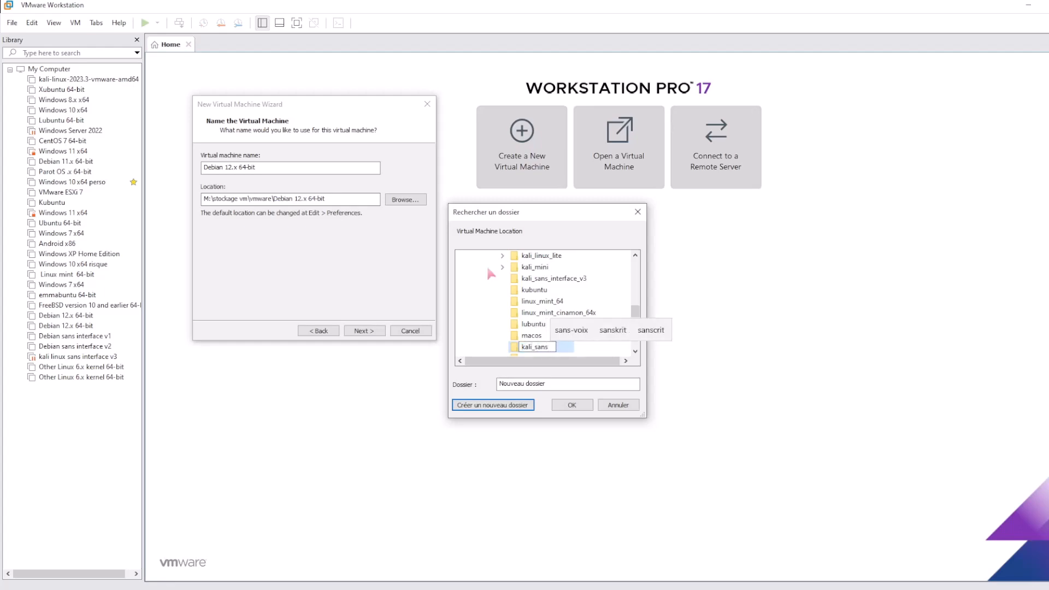
text(_interfa)
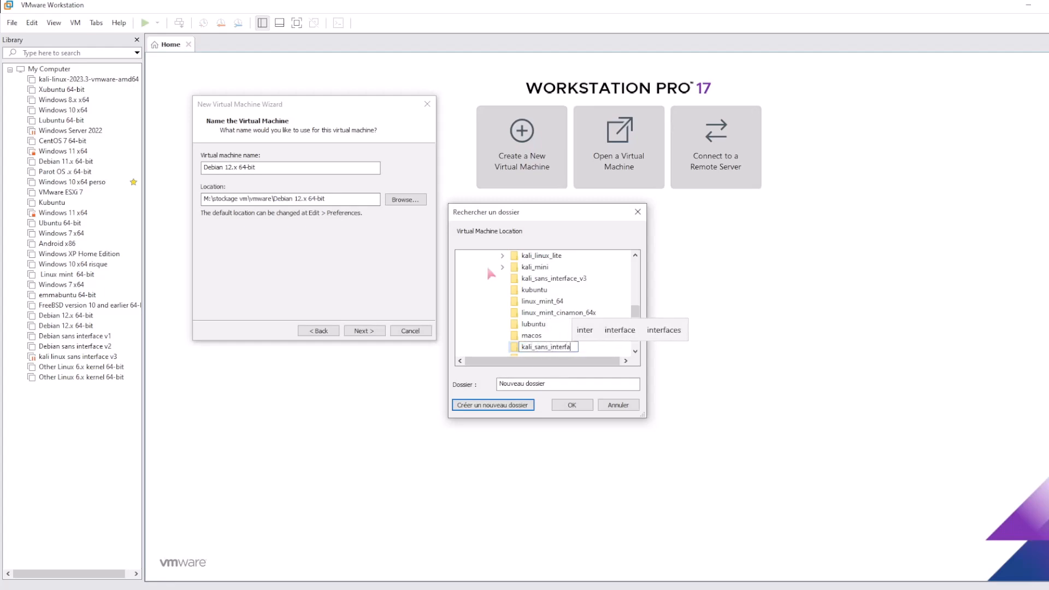
text(ce_tuto)
key(Return)
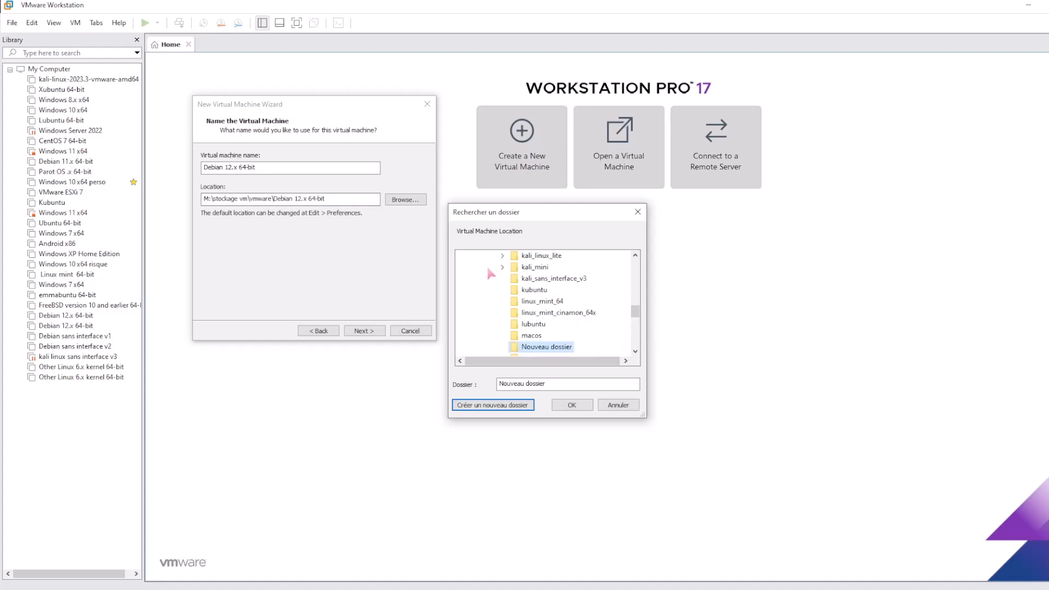
click(574, 404)
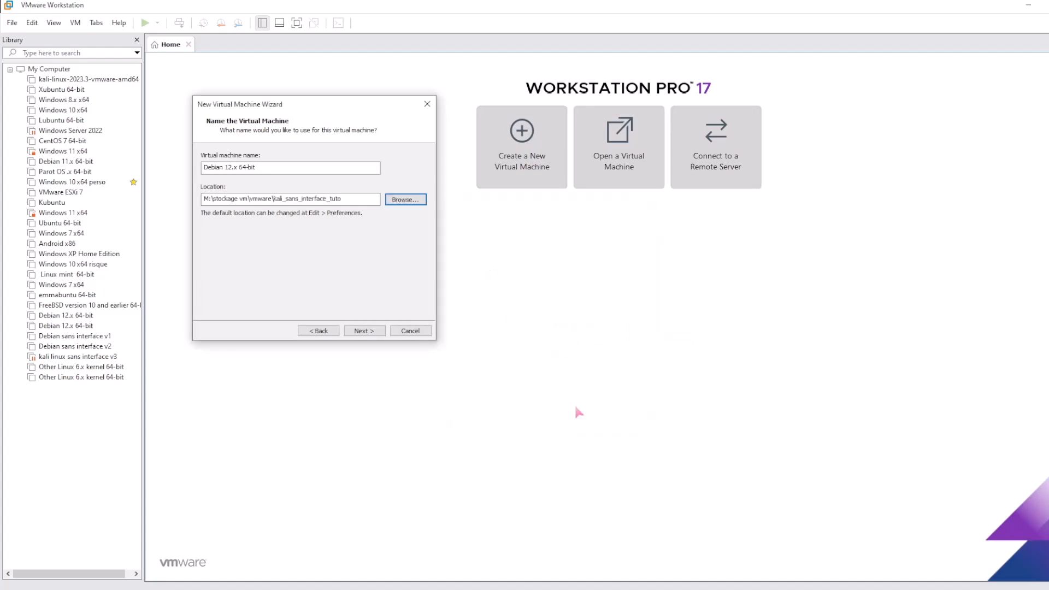
Keep the 20 GB split disk, finish the wizard, and right-click the new Debian machine
click(364, 330)
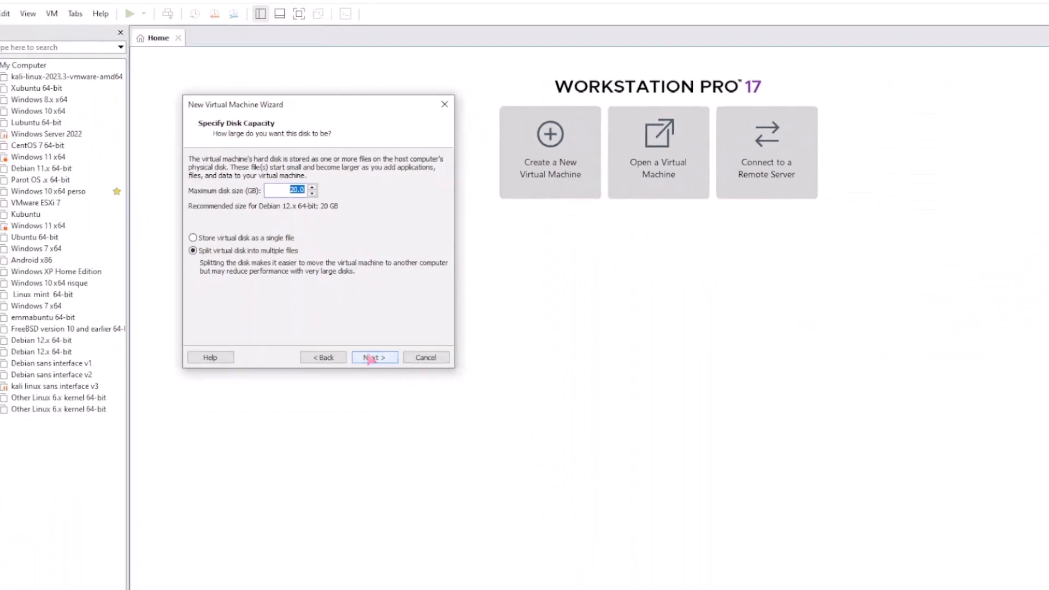
click(372, 358)
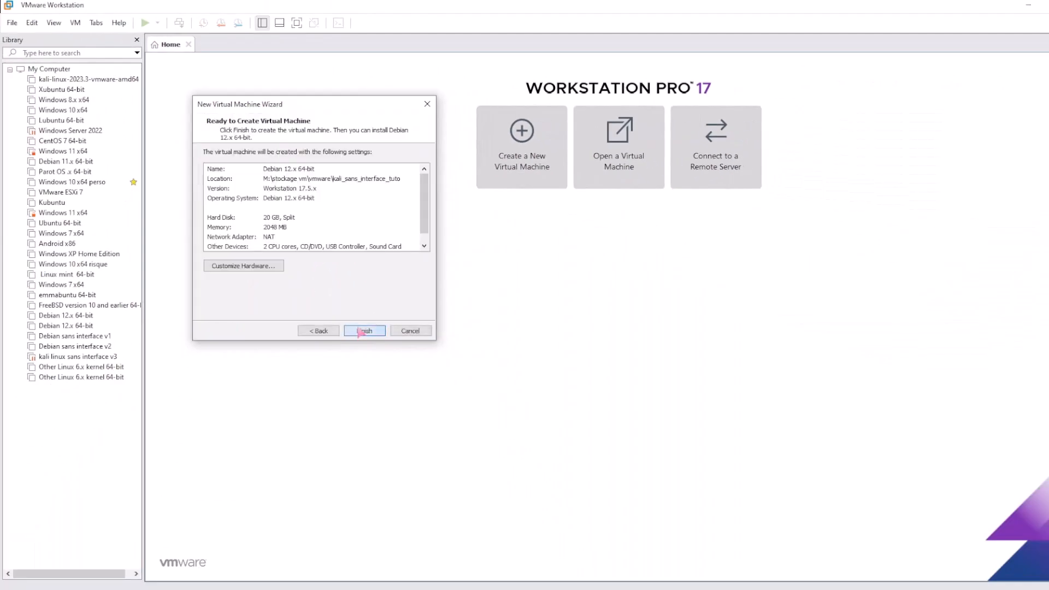
click(359, 330)
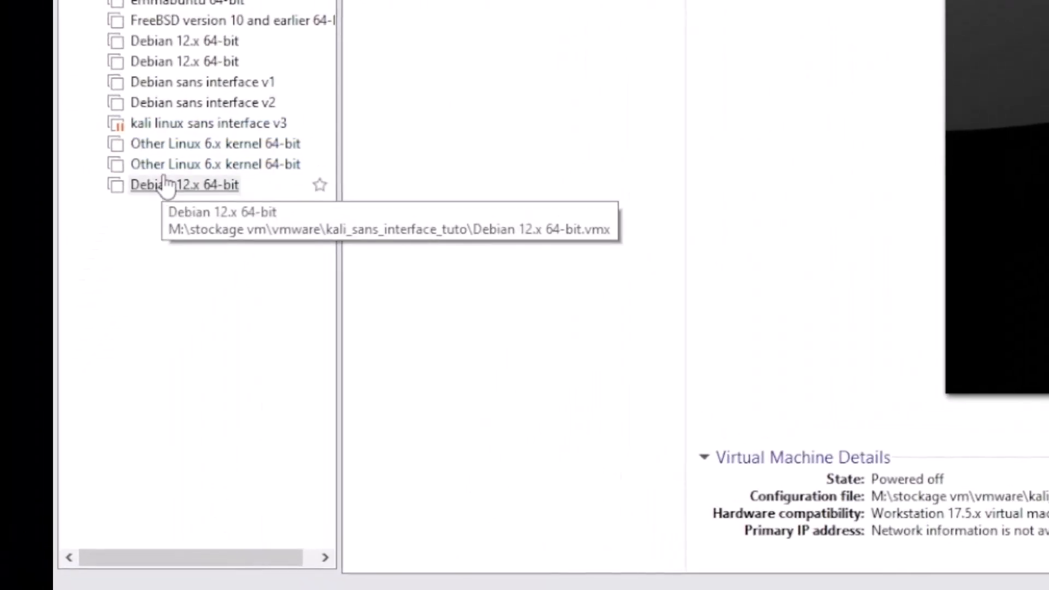
right_click(163, 186)
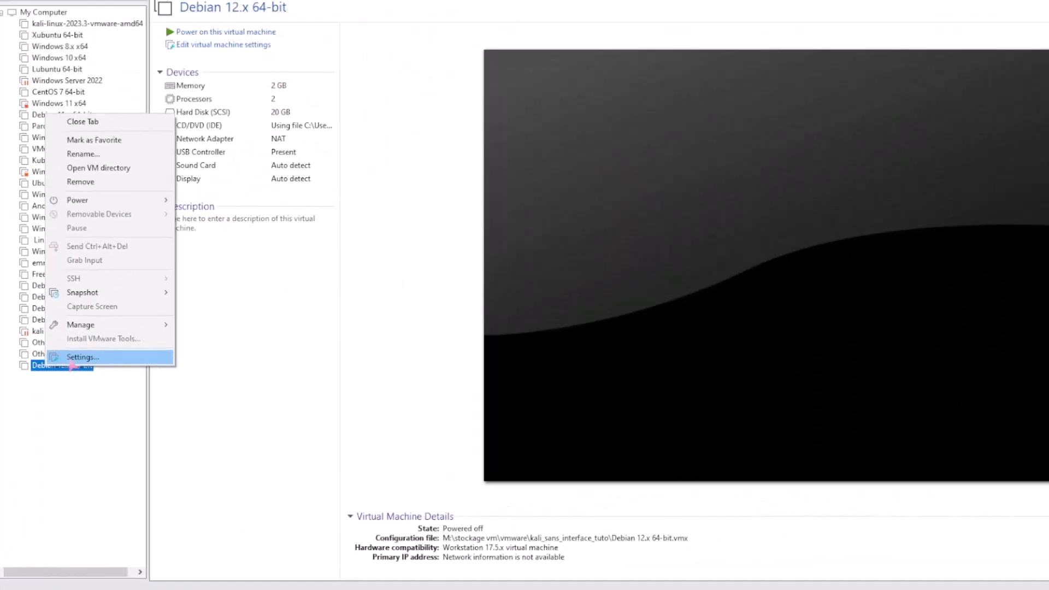
In the machine's Settings Options, change the virtual machine name to 'Kali linux tuto' and confirm
click(70, 359)
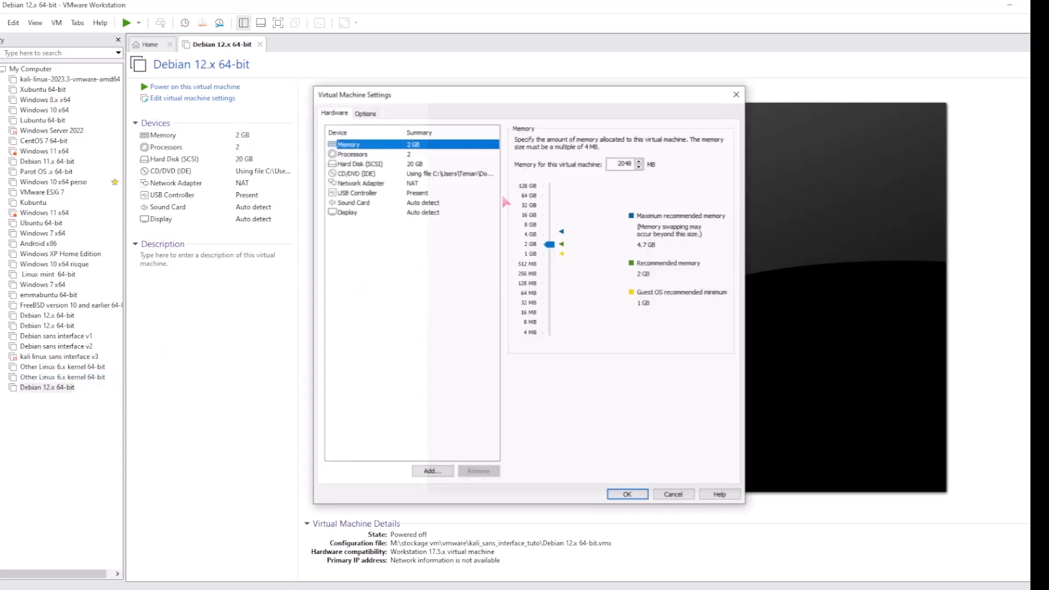
click(365, 113)
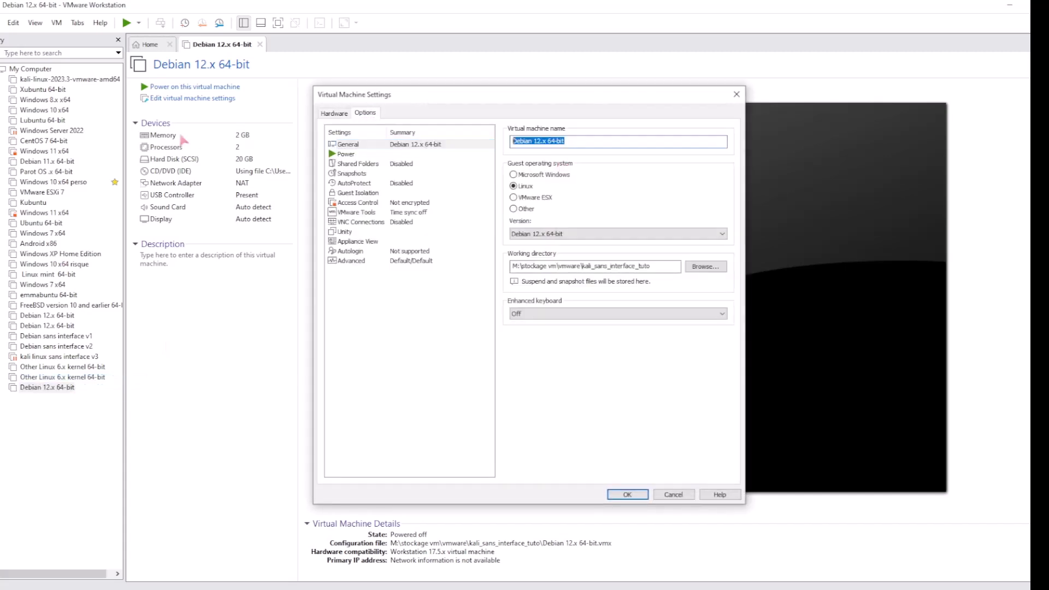
text(Kali linux tuto)
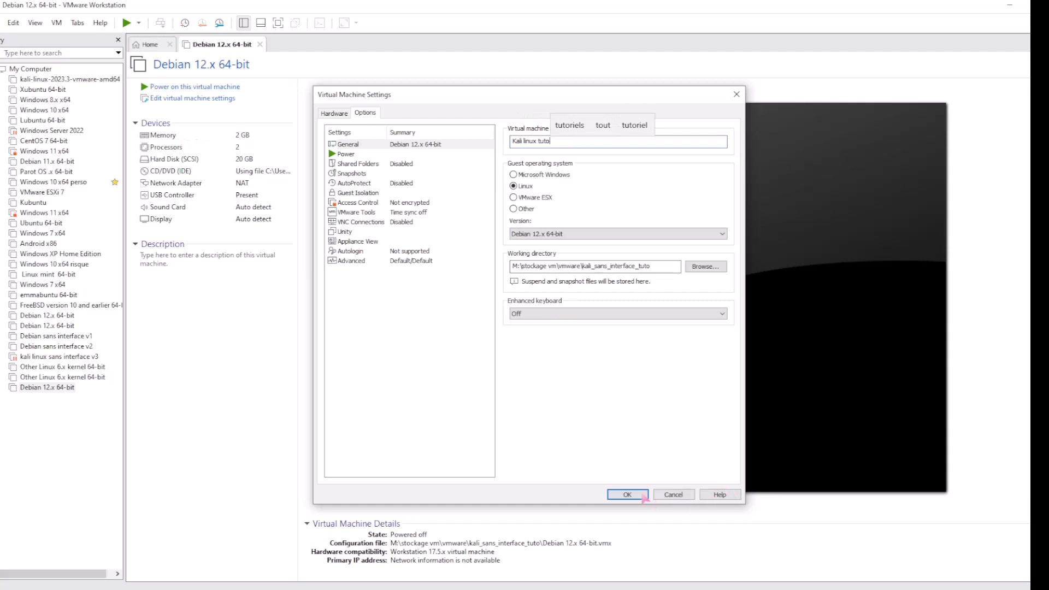
click(330, 113)
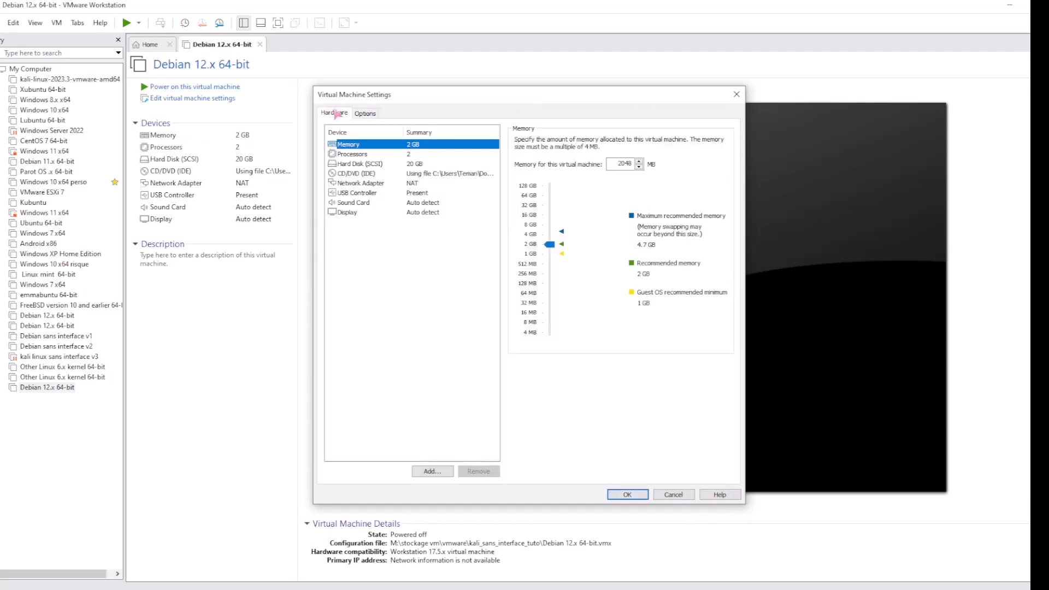
click(364, 112)
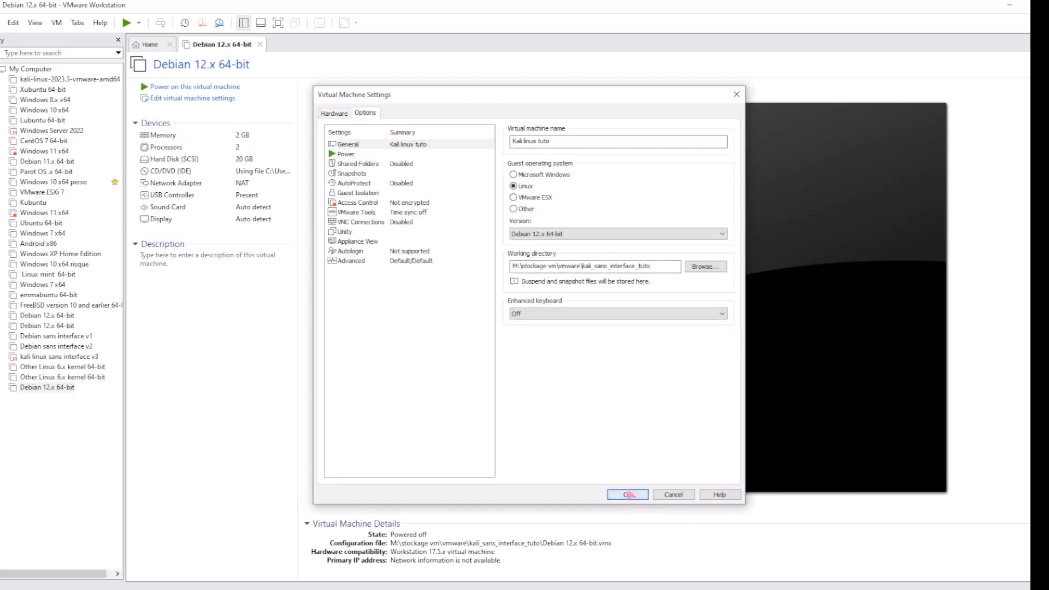
click(627, 494)
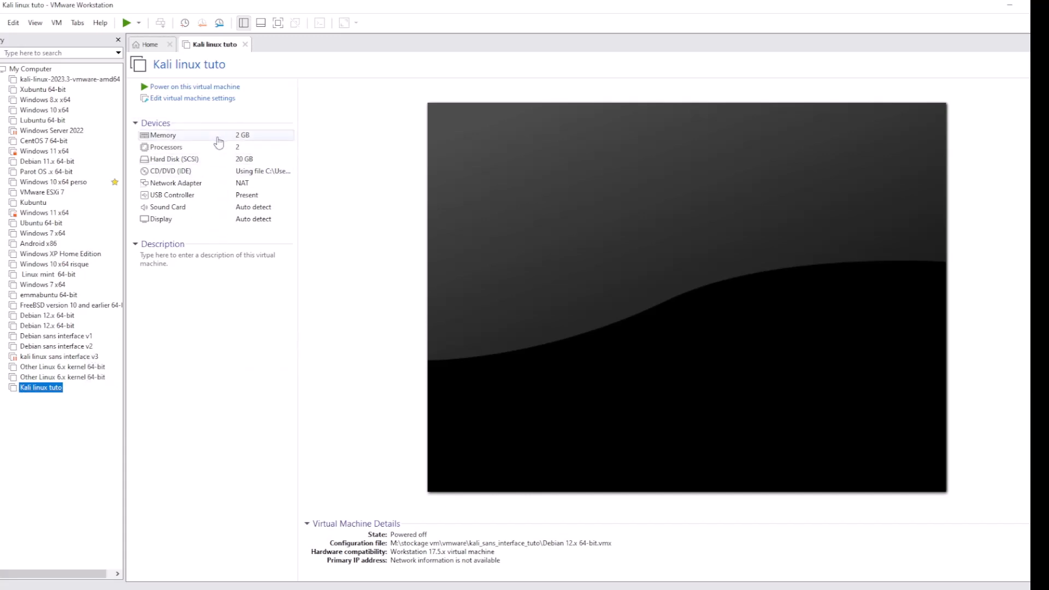
Power on Kali linux tuto, dismiss the side channel mitigations notice, and switch to full-screen view
click(166, 88)
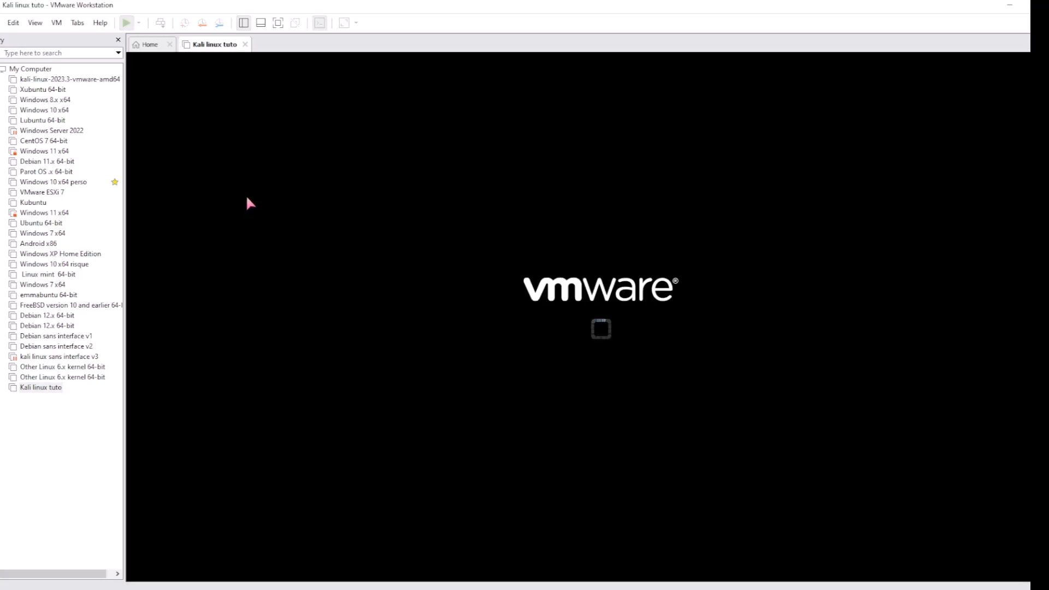
click(606, 349)
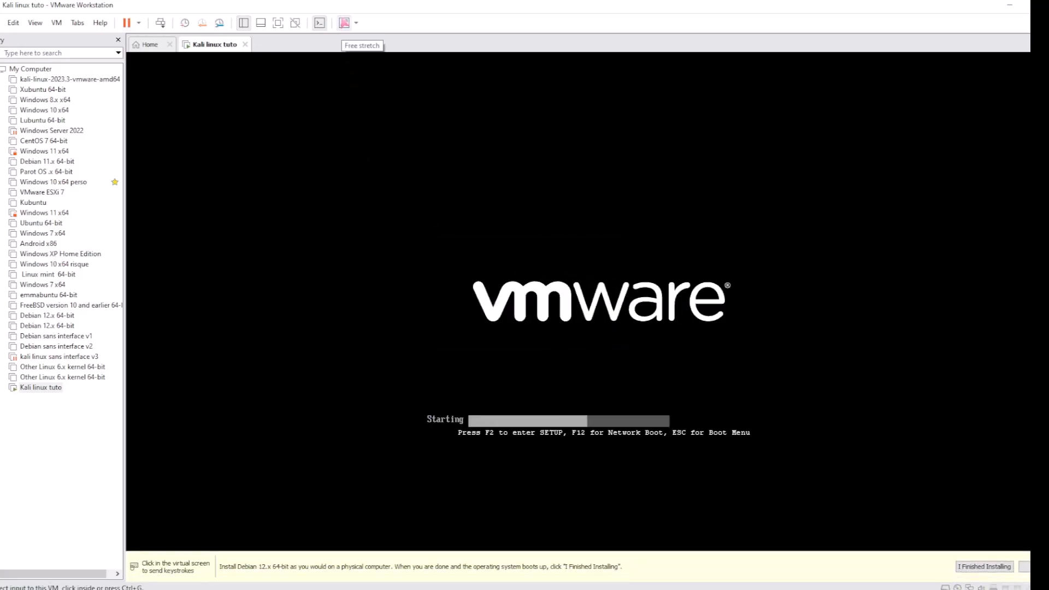
click(344, 23)
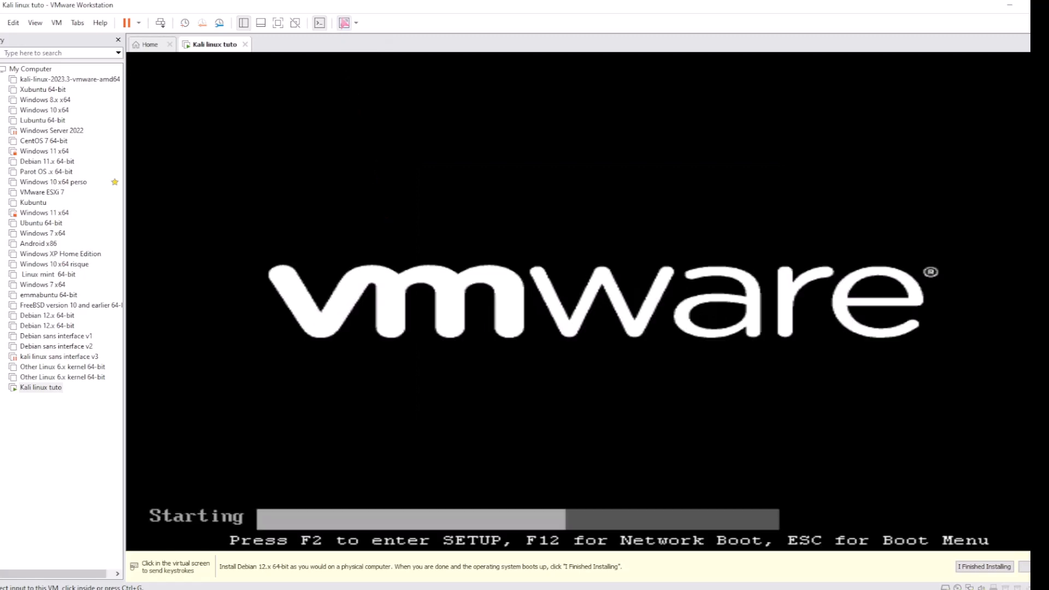
click(344, 23)
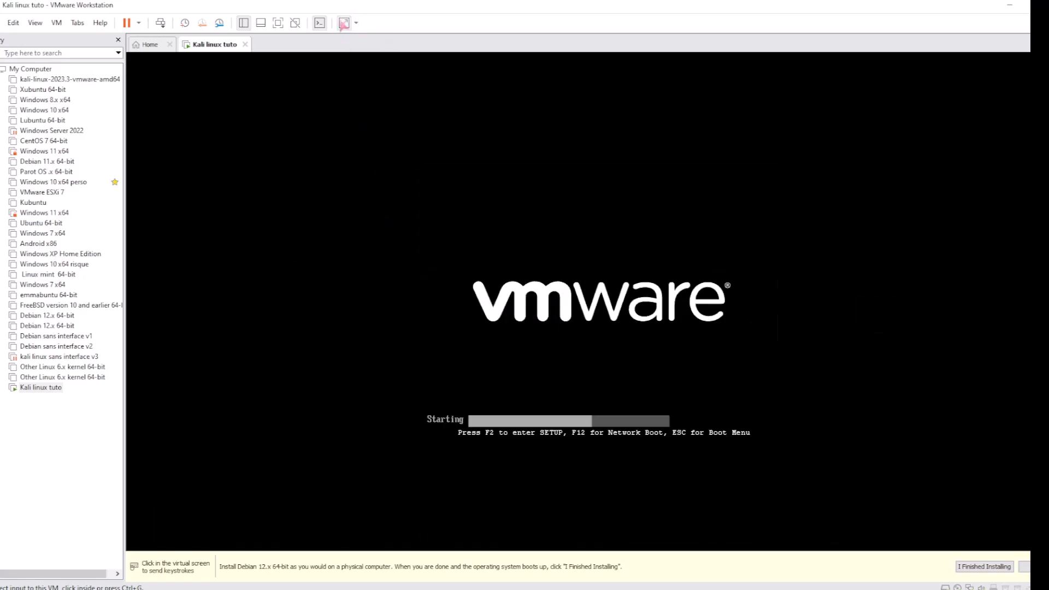
click(277, 23)
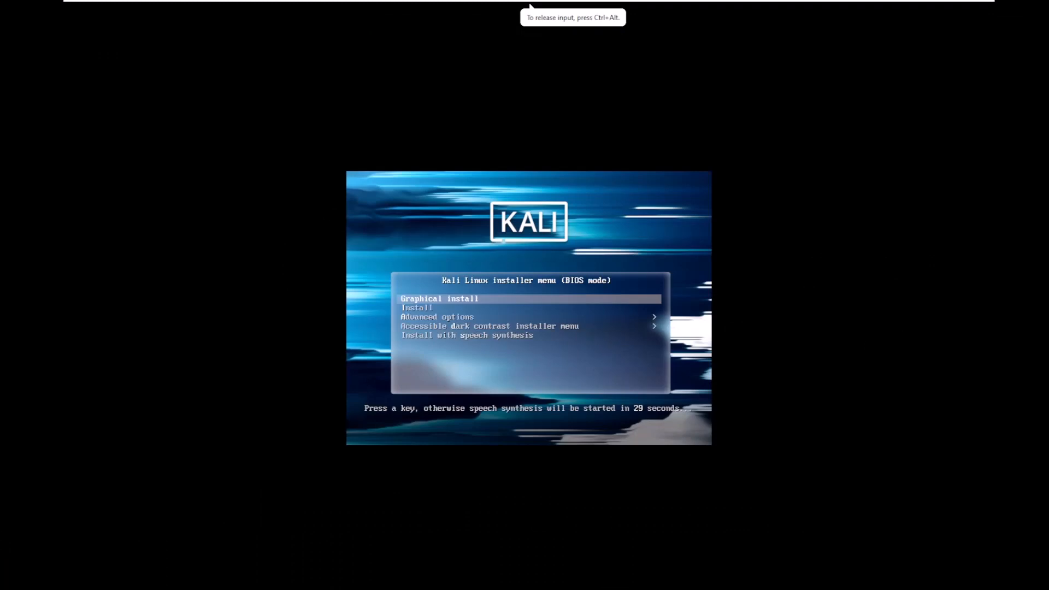
Select the text-mode Install entry in the Kali boot menu to start the installer
key(Down)
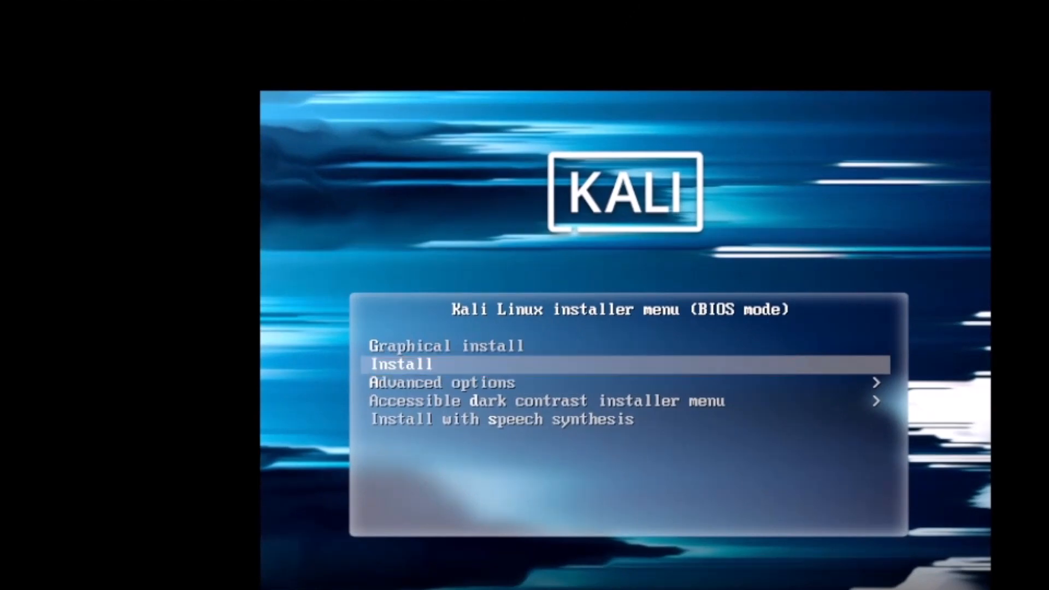
key(Return)
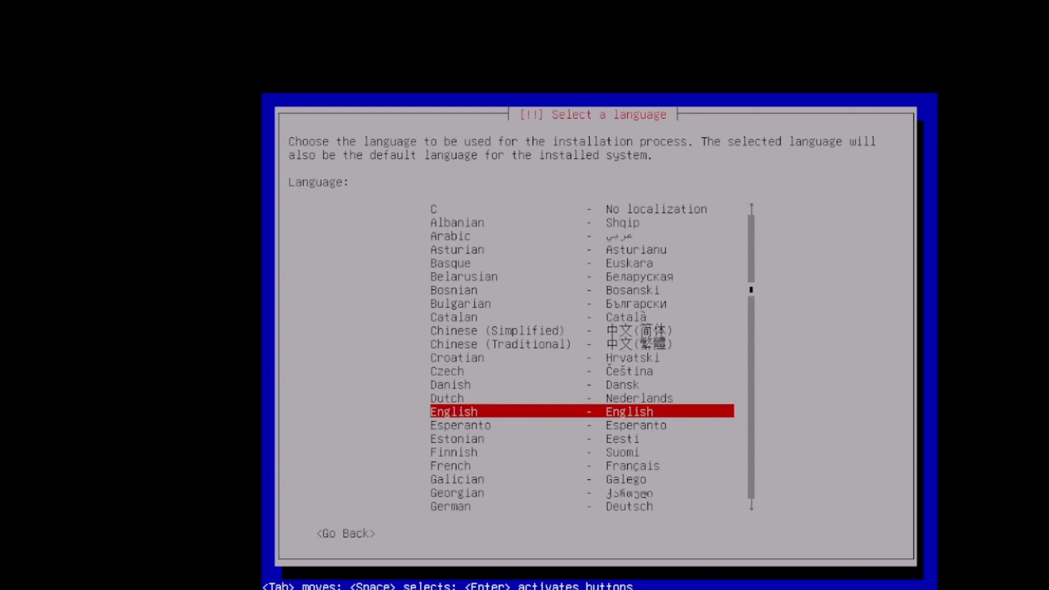
Keep English as the installer language and choose France (Europe, other locations) as the location
key(Return)
key(Down)
key(Down)
key(Down)
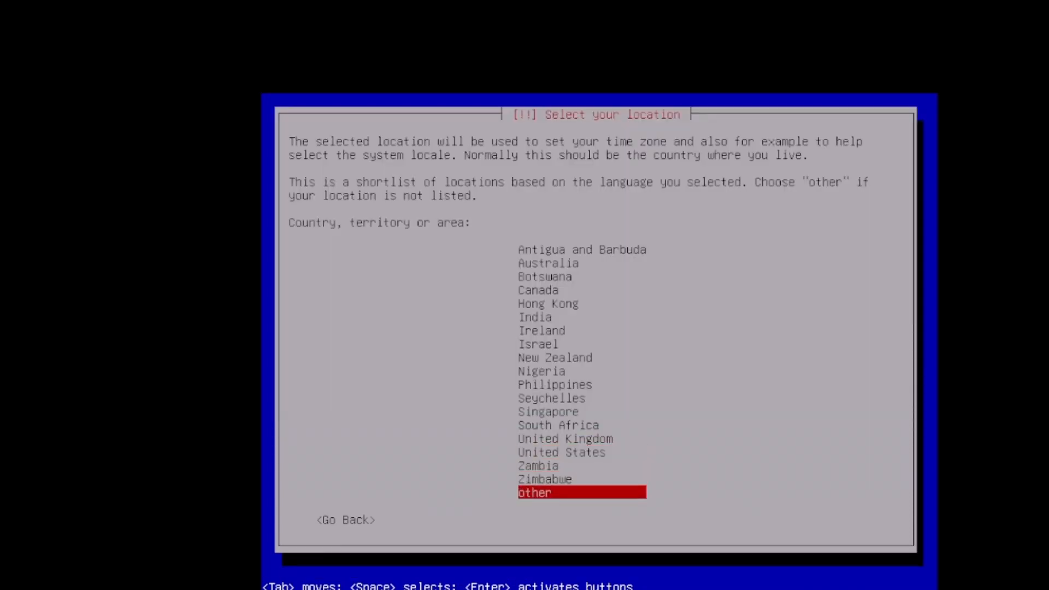
key(Return)
key(Up)
key(Up)
key(Up)
key(Up)
key(Up)
key(Up)
key(Up)
key(Up)
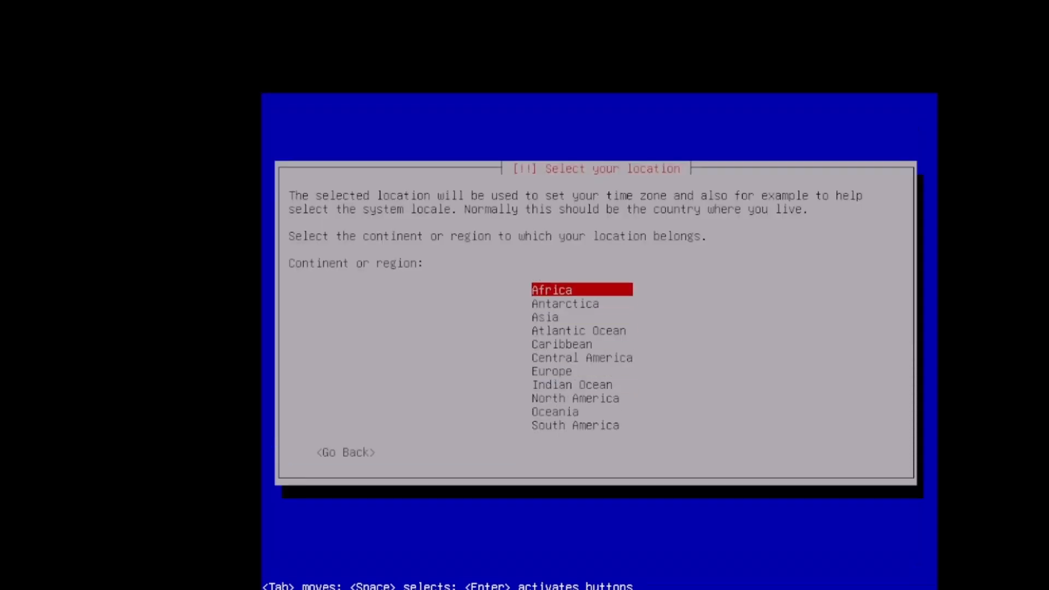
key(Down)
key(Down)
key(Down)
key(Down)
key(Down)
key(Down)
key(Down)
key(Down)
key(Up)
key(Up)
key(Return)
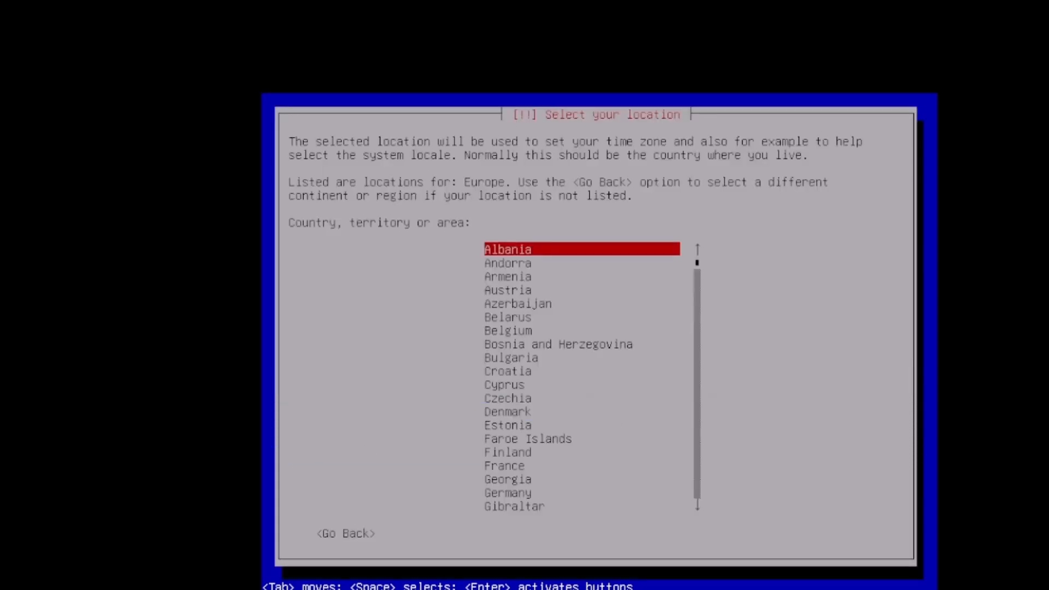
key(Down)
key(Down)
key(Down)
key(Down)
key(Down)
key(Down)
key(Down)
key(Down)
key(Down)
key(Down)
key(Down)
key(Down)
key(Down)
key(Down)
key(Down)
key(Down)
key(Down)
key(Up)
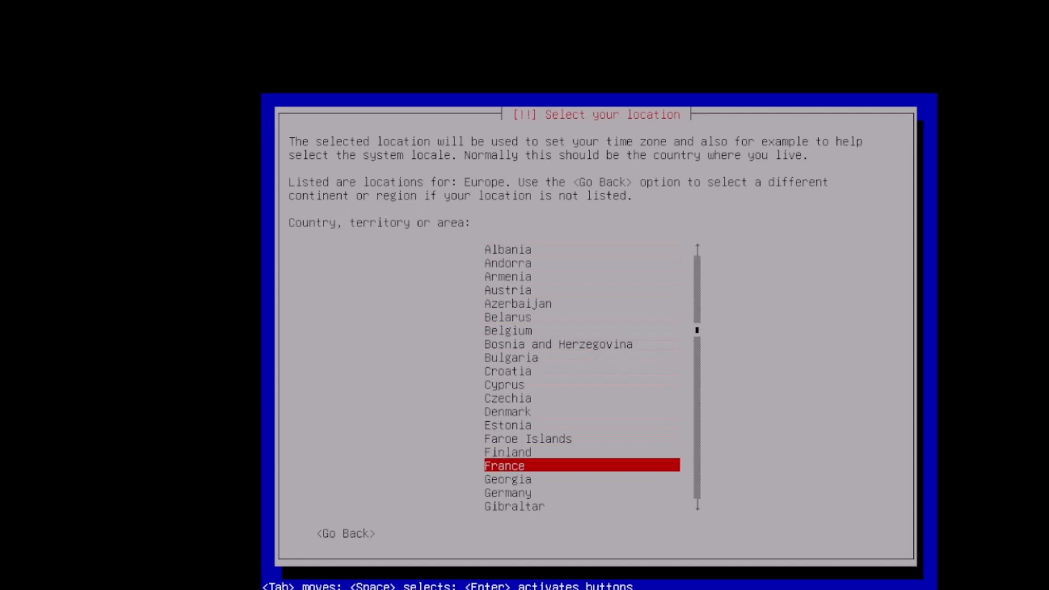
key(Return)
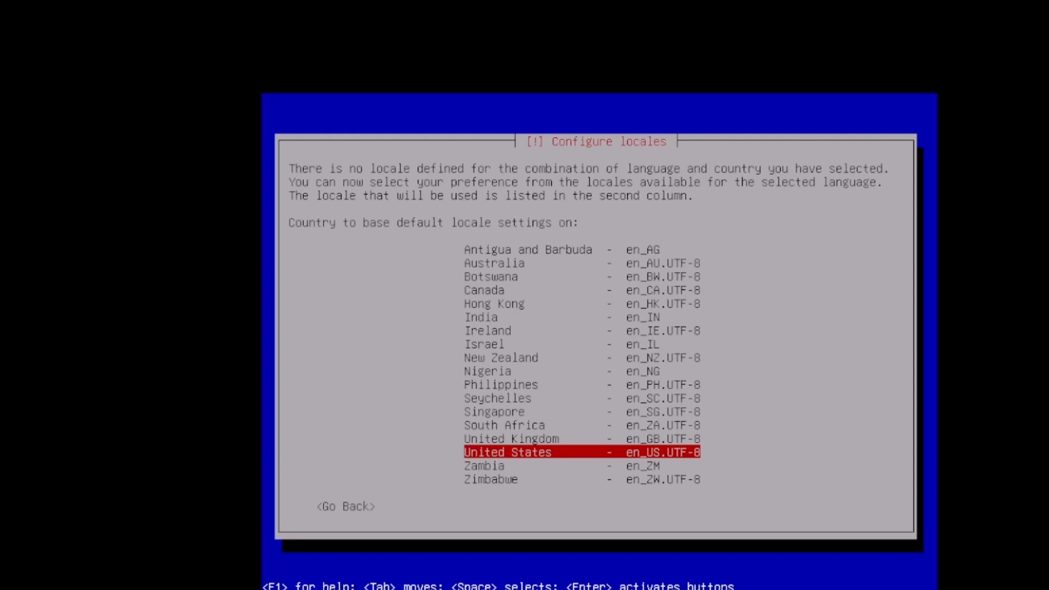
Keep en_US.UTF-8 as the default locale and select the French keyboard keymap
key(Return)
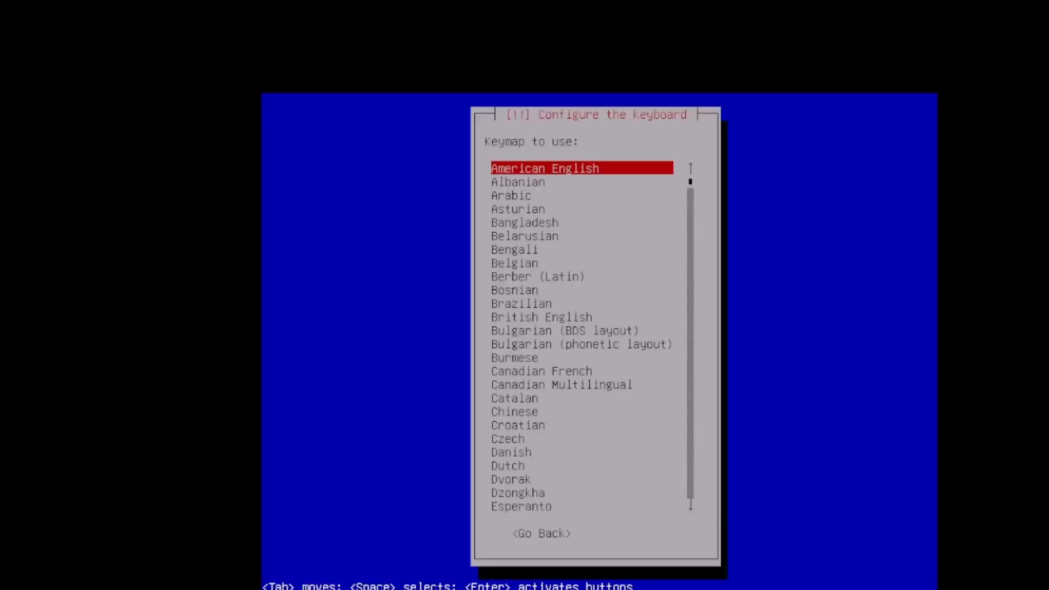
key(Down)
key(Down)
key(Down)
key(Down)
key(Down)
key(Down)
key(Down)
key(Down)
key(Down)
key(Down)
key(Down)
key(Down)
key(Down)
key(Down)
key(Down)
key(Down)
key(Down)
key(Down)
key(Down)
key(Down)
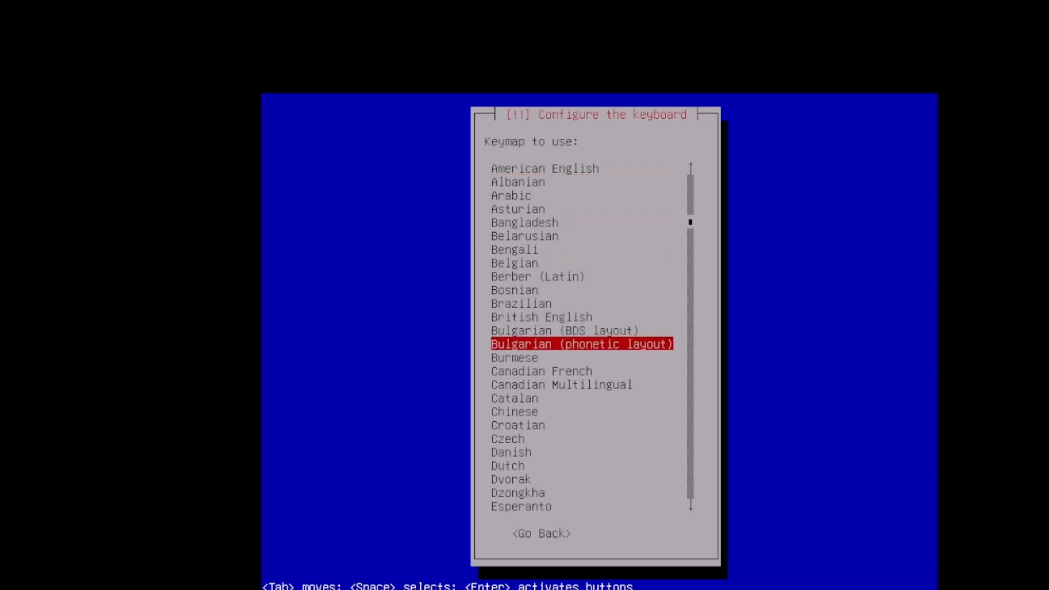
key(Up)
key(Up)
key(Down)
key(Down)
key(Down)
key(Down)
key(Down)
key(Down)
key(Down)
key(Down)
key(Down)
key(Down)
key(Down)
key(Down)
key(Down)
key(Down)
key(Down)
key(Down)
key(Down)
key(Down)
key(Down)
key(Down)
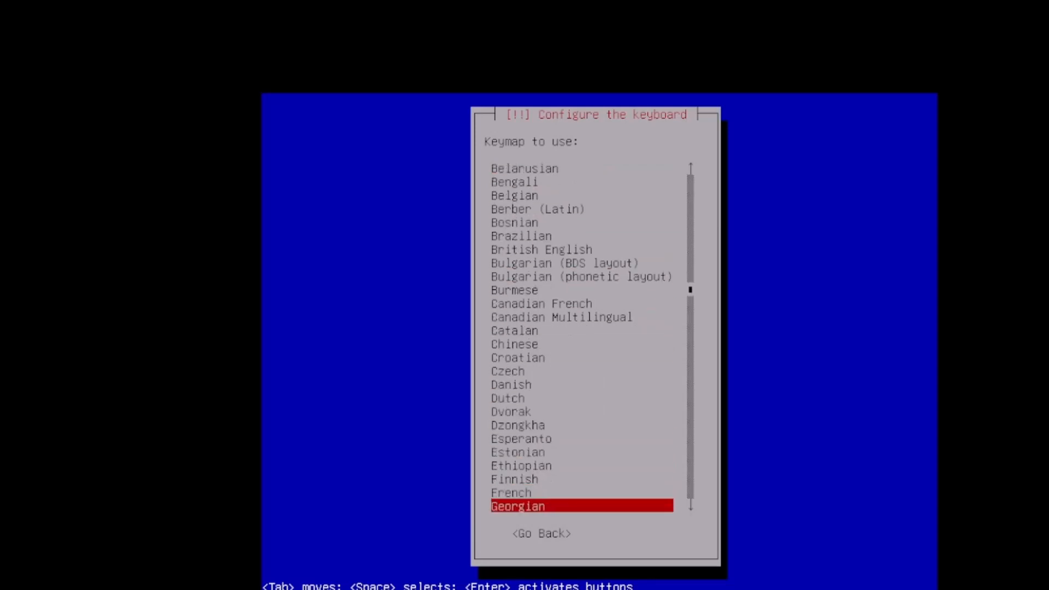
key(Down)
key(Down)
key(Down)
key(Down)
key(Down)
key(Down)
key(Down)
key(Down)
key(Down)
key(Up)
key(Up)
key(Up)
key(Up)
key(Up)
key(Up)
key(Up)
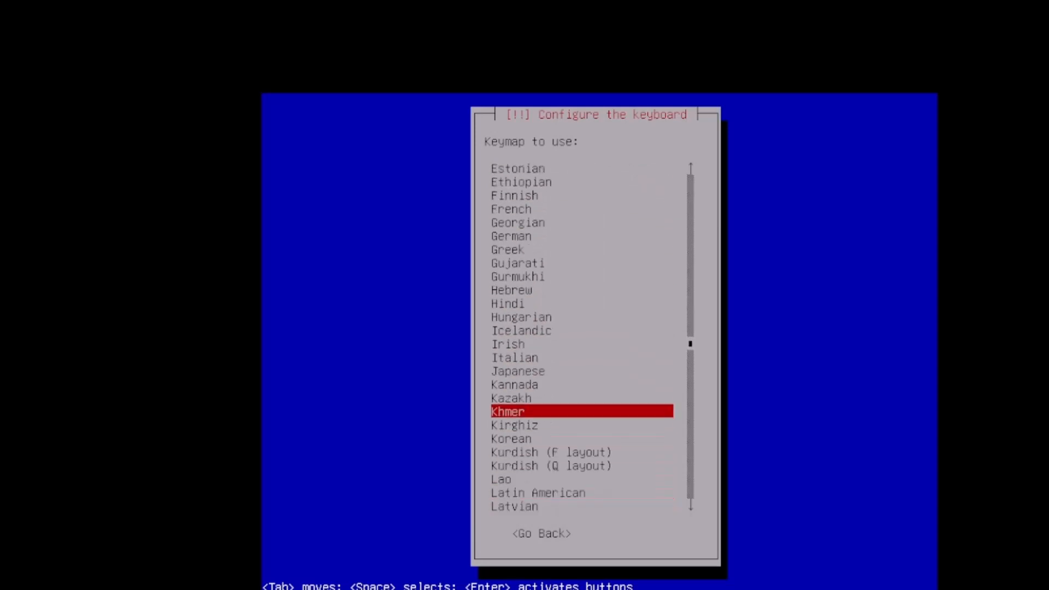
key(Up)
key(Up)
key(Up)
key(Up)
key(Up)
key(Down)
key(Down)
key(Down)
key(Down)
key(Down)
key(Down)
key(Down)
key(Down)
key(Down)
key(Down)
key(Down)
key(Down)
key(Down)
key(Down)
key(Down)
key(Down)
key(Down)
key(Up)
key(Up)
key(Up)
key(Up)
key(Up)
key(Up)
key(Up)
key(Up)
key(Up)
key(Up)
key(Up)
key(Up)
key(Up)
key(Up)
key(Up)
key(Up)
key(Up)
key(Up)
key(Up)
key(Up)
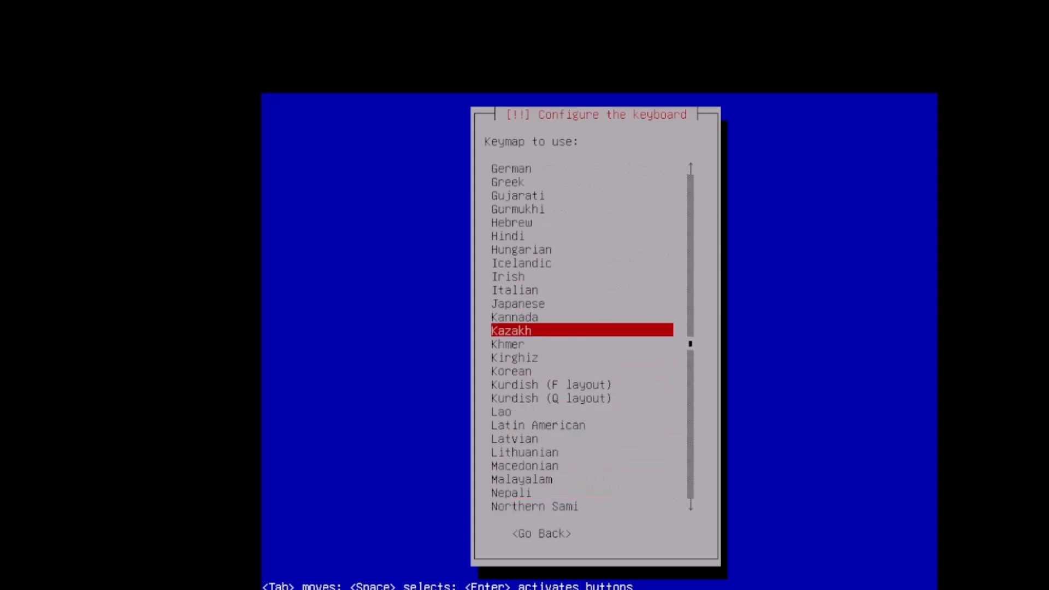
key(Down)
key(Down)
key(Down)
key(Down)
key(Down)
key(Down)
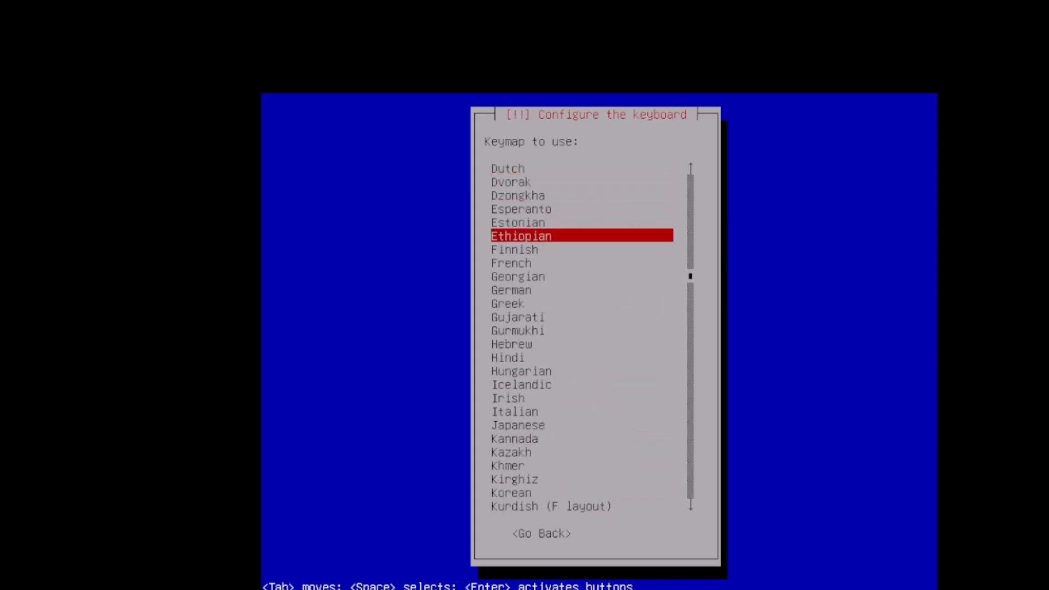
key(Return)
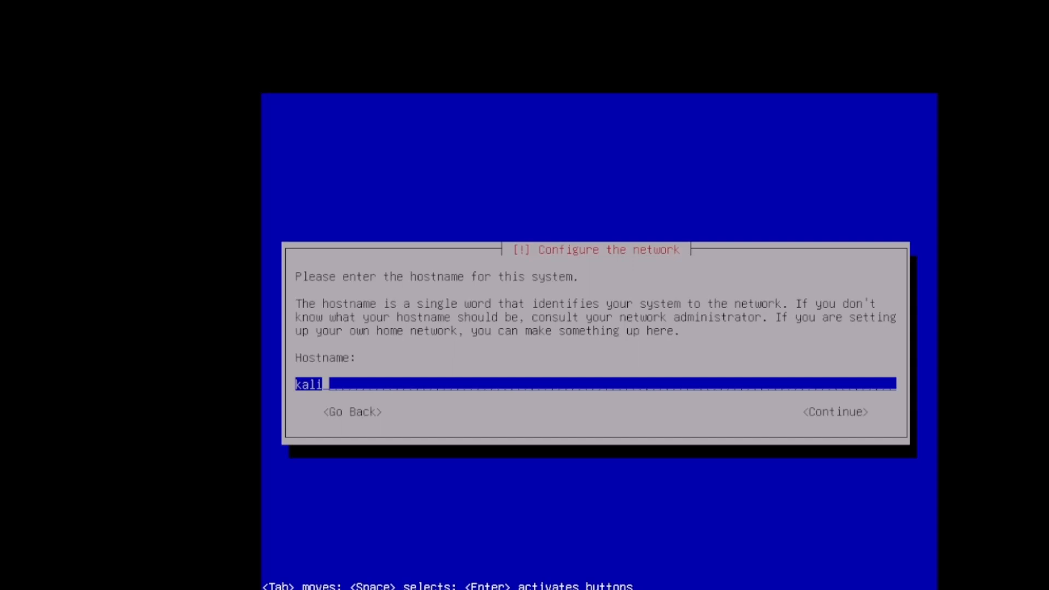
Accept 'kali' as hostname, leave the domain empty, and enter the new user's full name
key(Return)
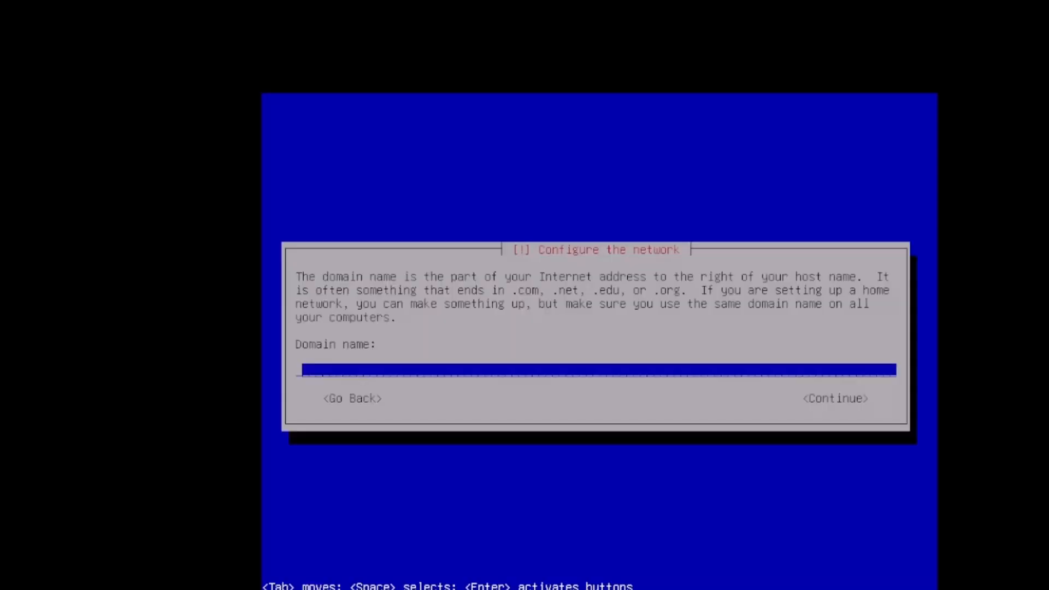
key(Return)
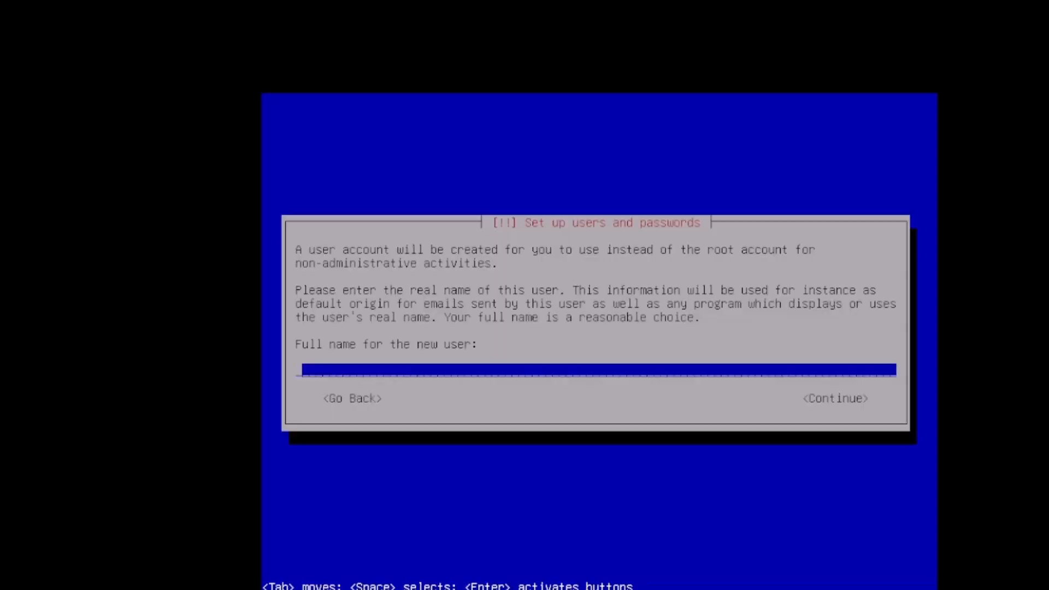
key(Return)
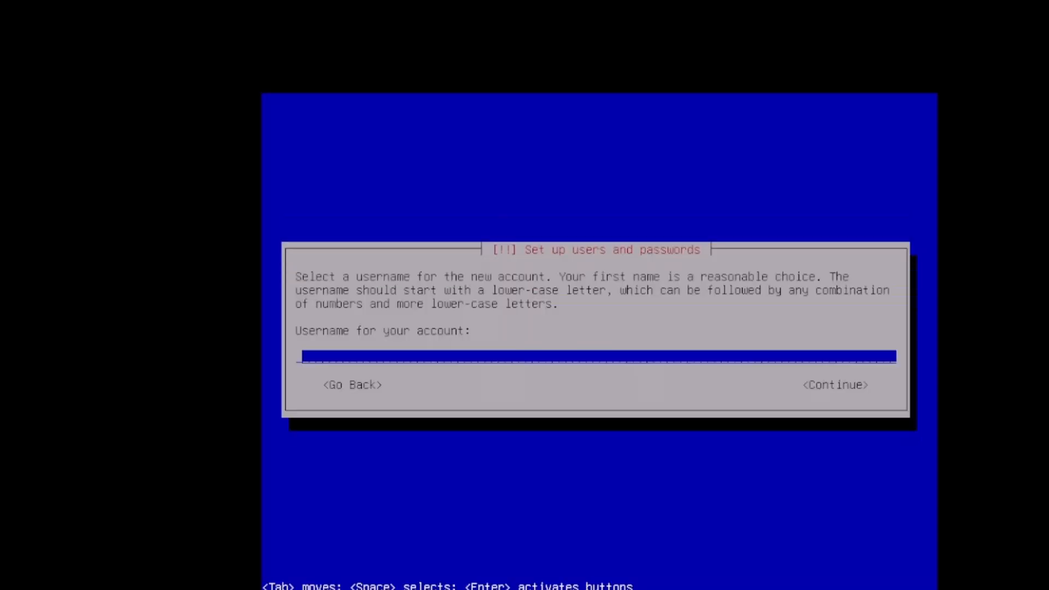
key(Tab)
key(Tab)
key(Tab)
key(Tab)
key(Tab)
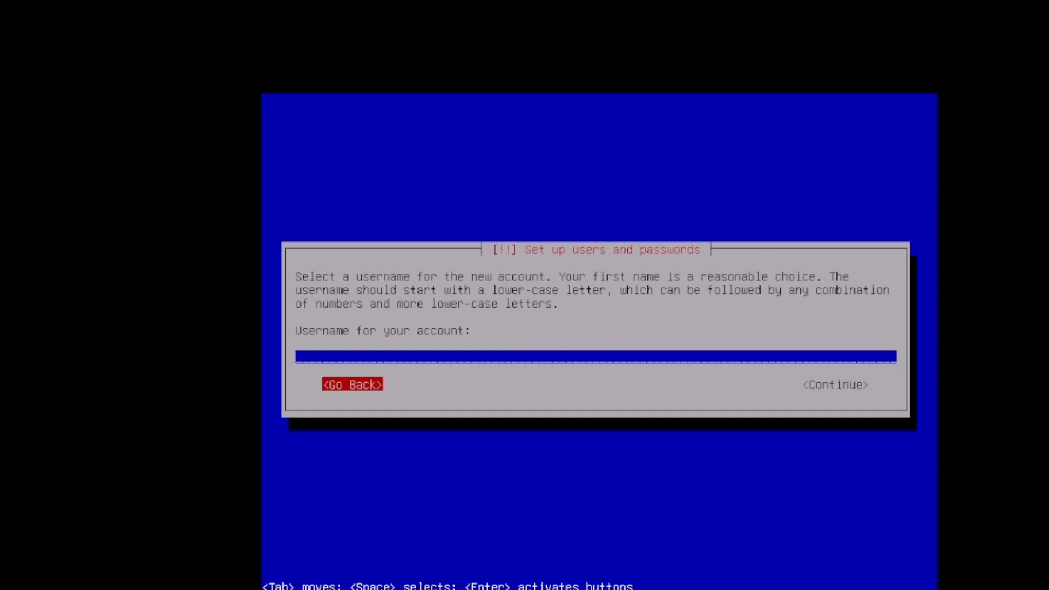
key(Return)
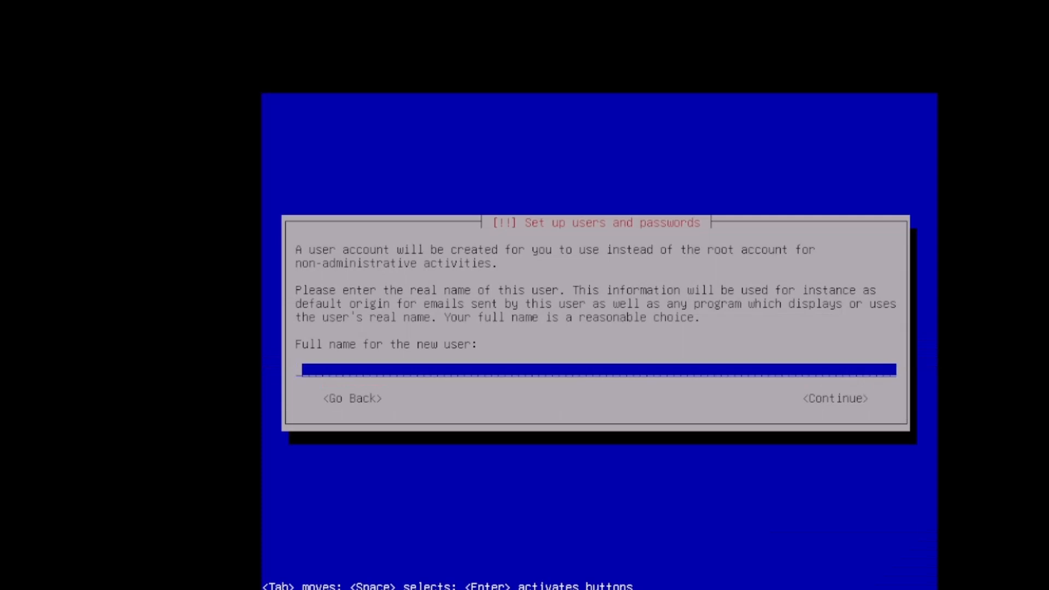
text(kali)
key(Tab)
key(Return)
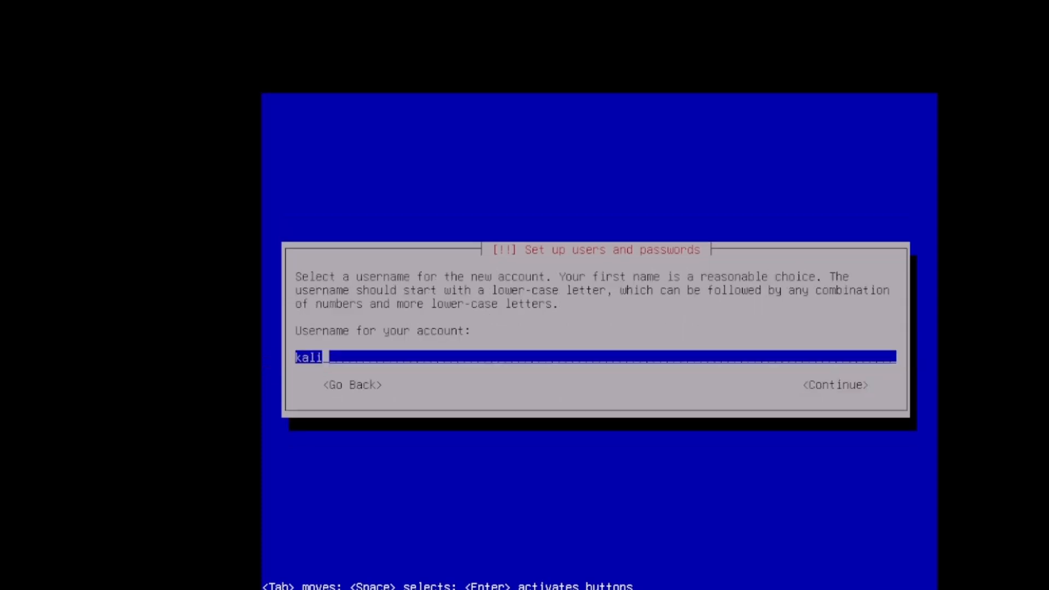
Accept the suggested username, then type and re-enter the new user's password
key(Return)
key(Down)
key(Up)
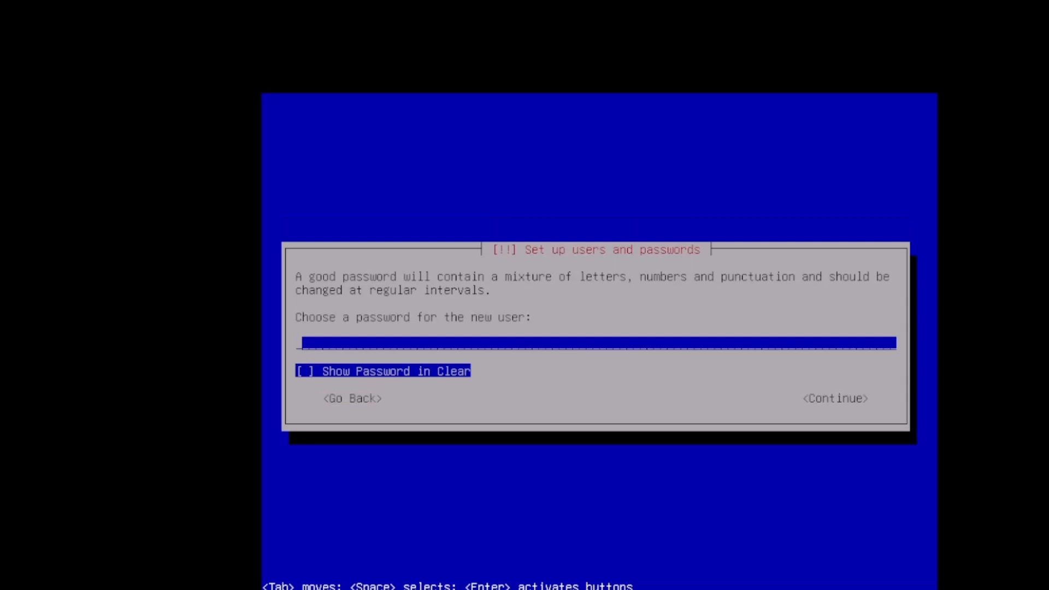
text(kali)
key(Return)
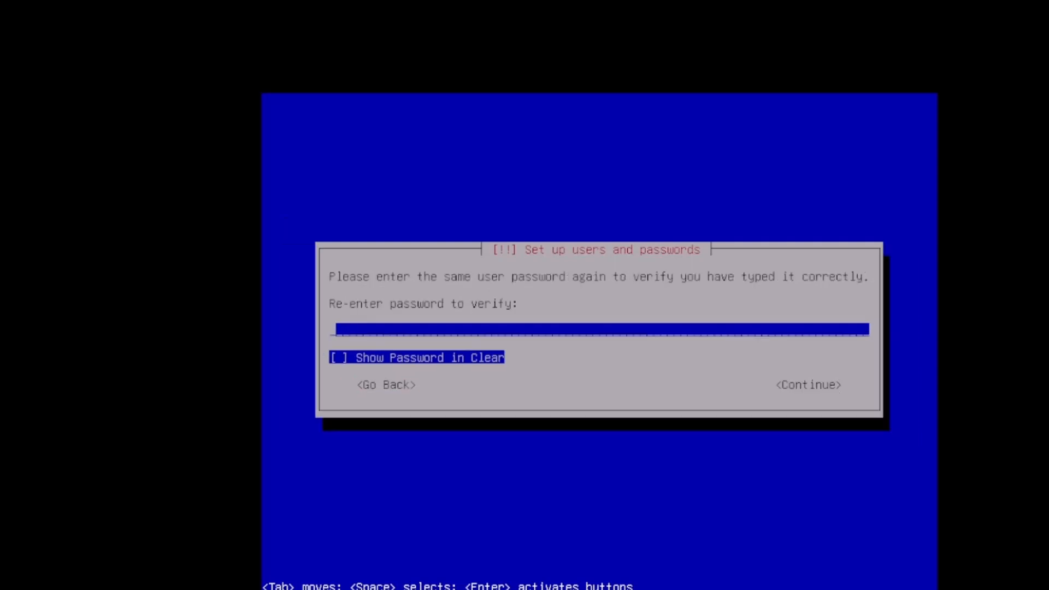
text(kali)
key(Return)
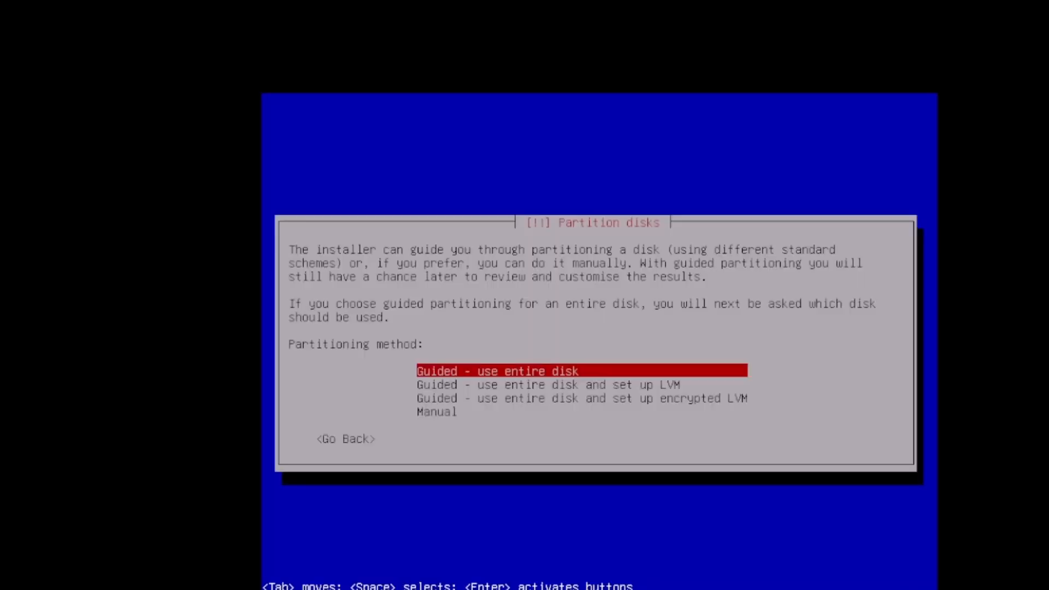
Choose Guided - use entire disk partitioning on the 21.5 GB sda disk
key(Down)
key(Down)
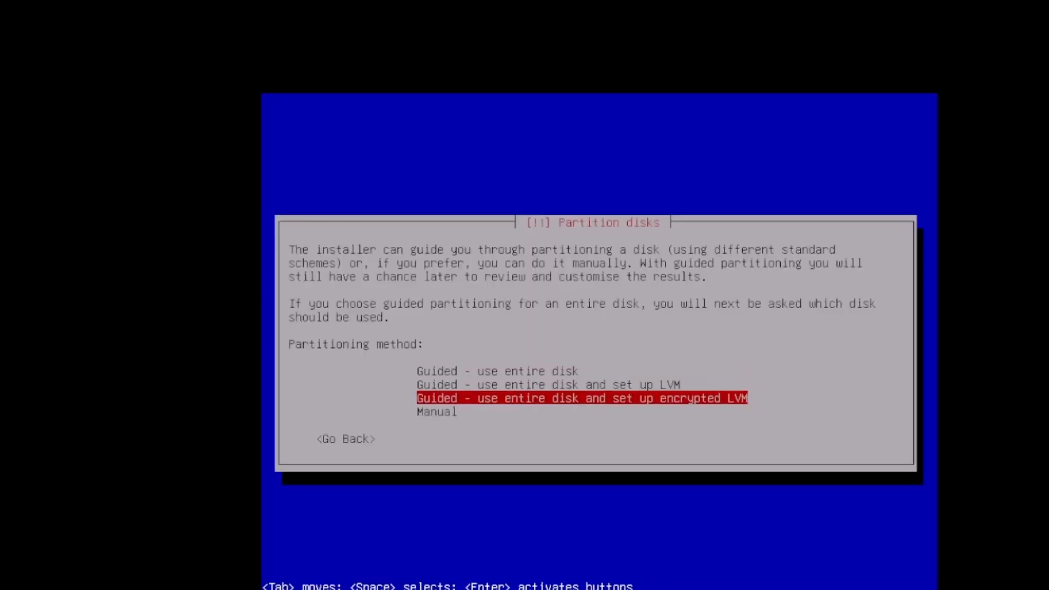
key(Up)
key(Up)
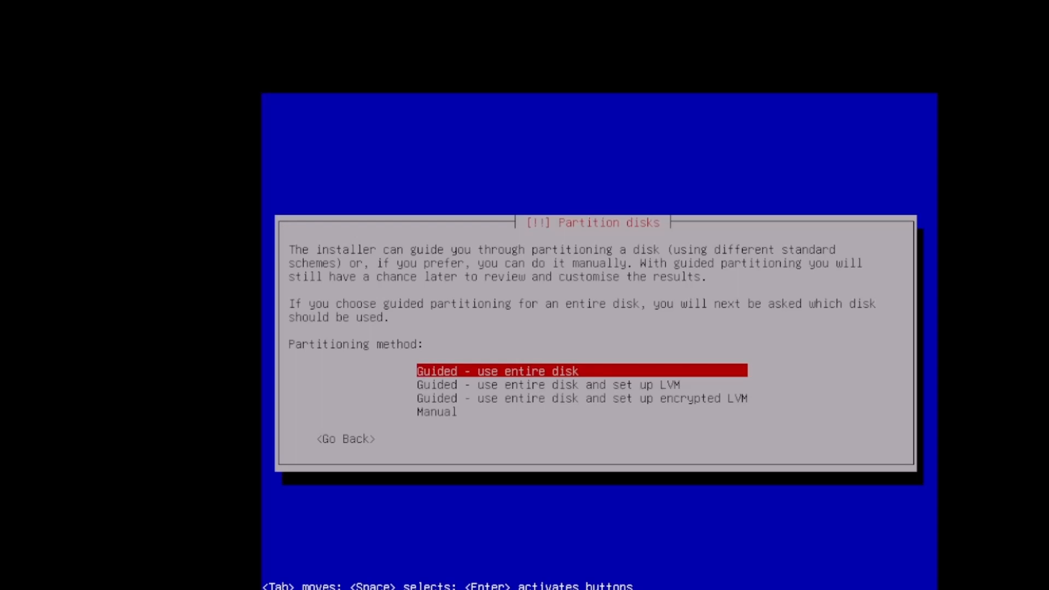
key(Down)
key(Down)
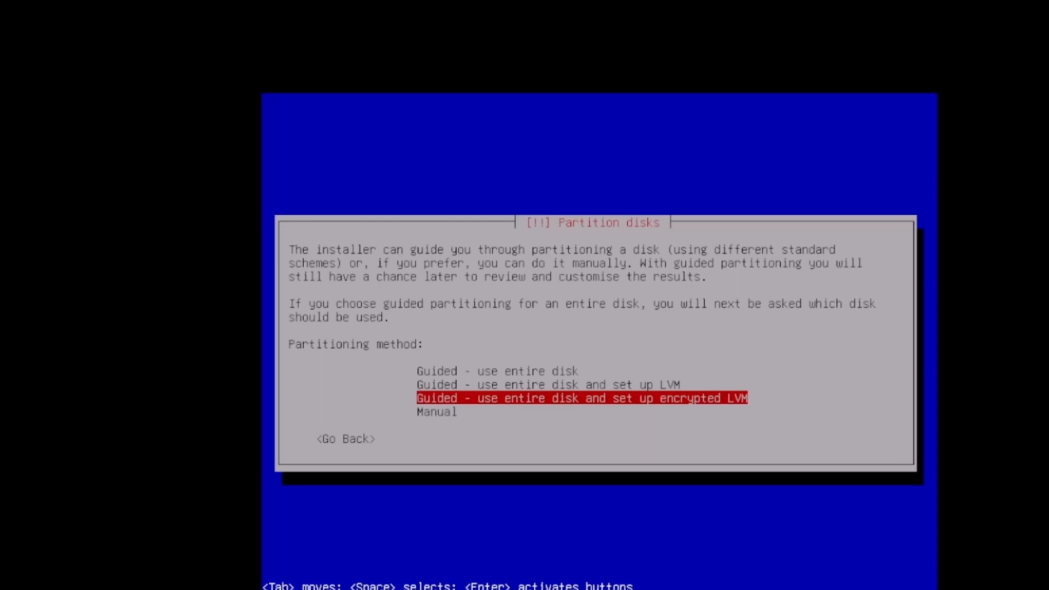
key(Up)
key(Up)
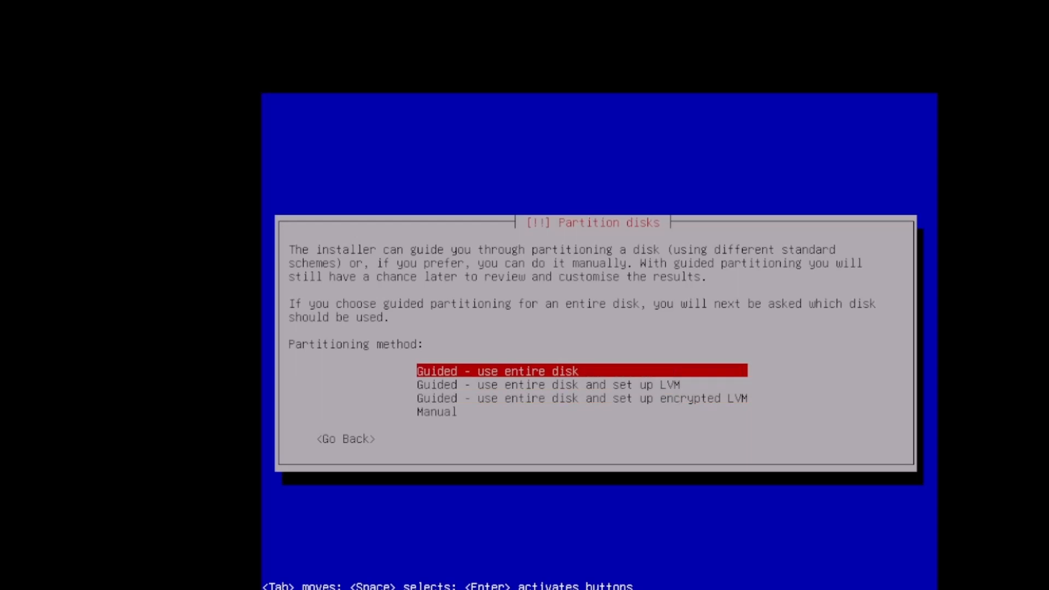
key(Return)
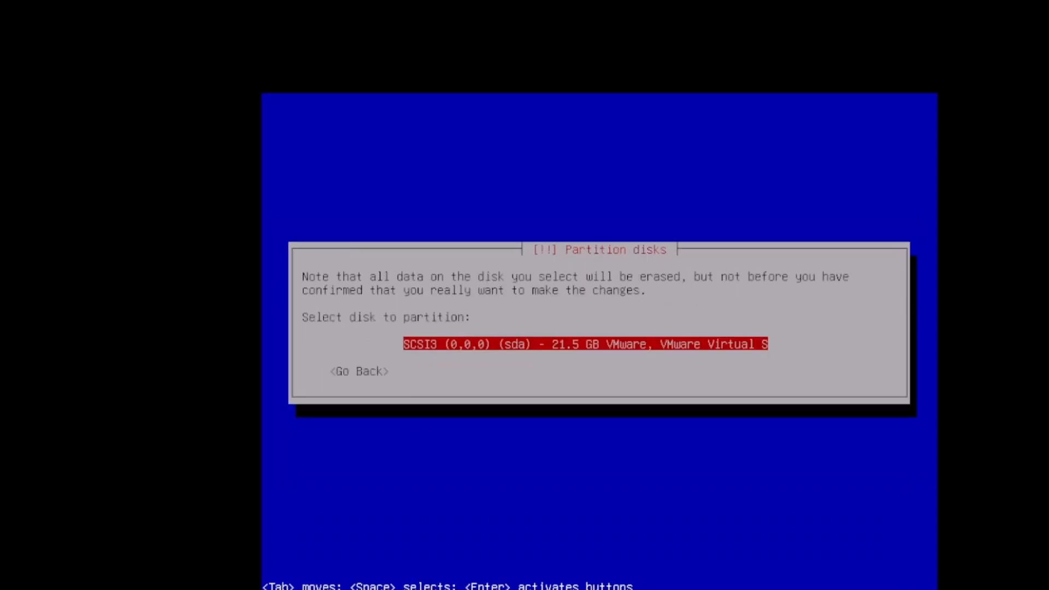
key(Return)
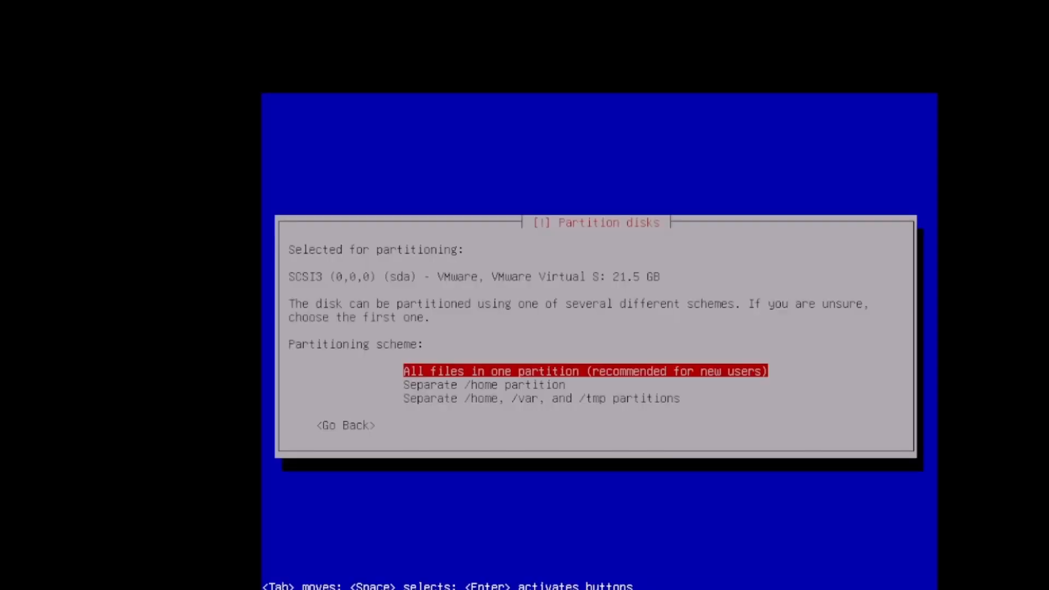
Pick the All files in one partition scheme
key(Down)
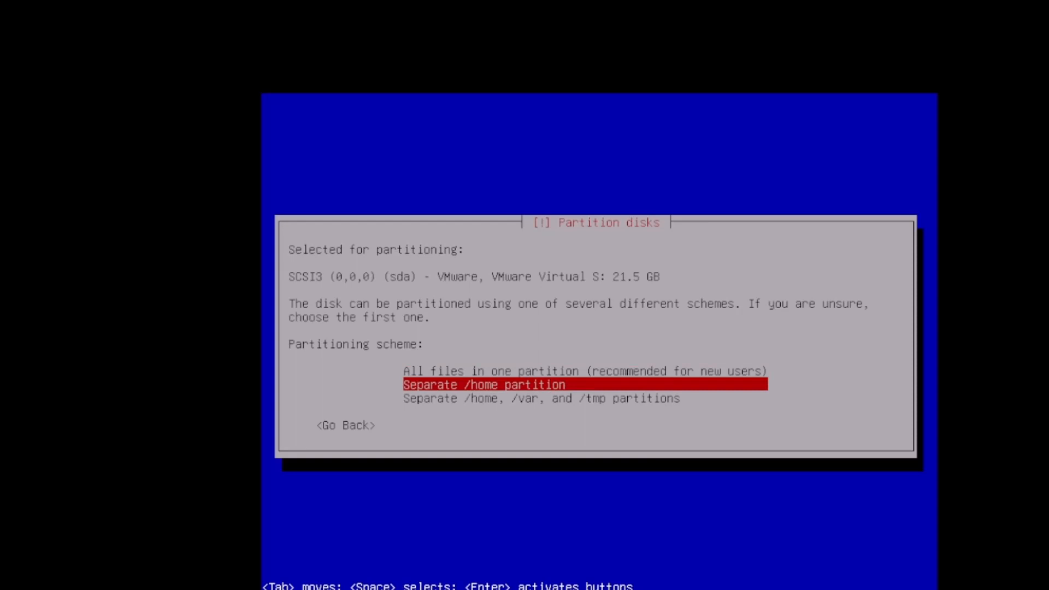
key(Down)
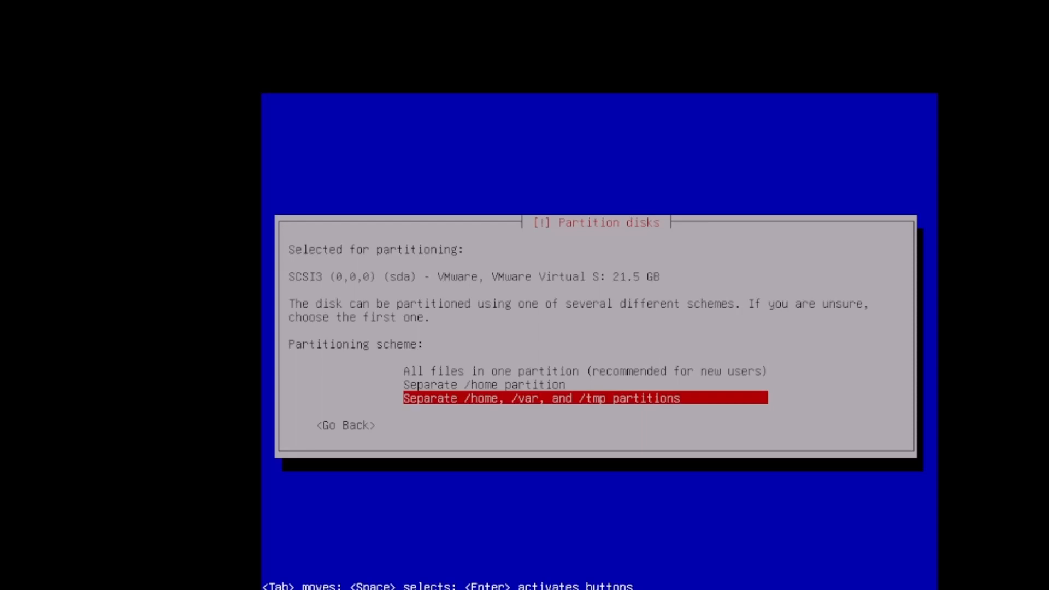
key(Up)
key(Up)
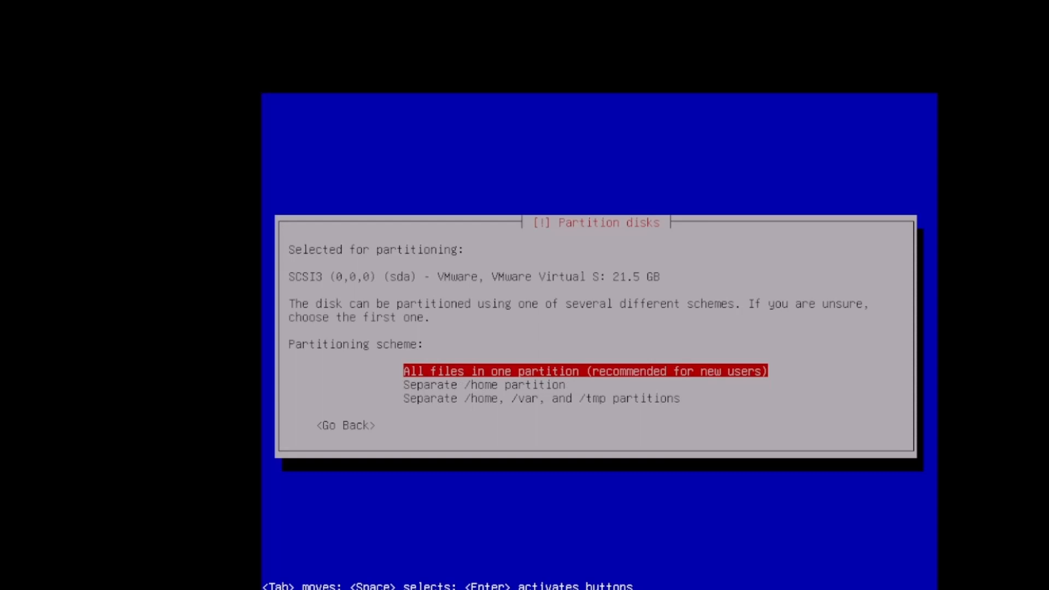
key(Return)
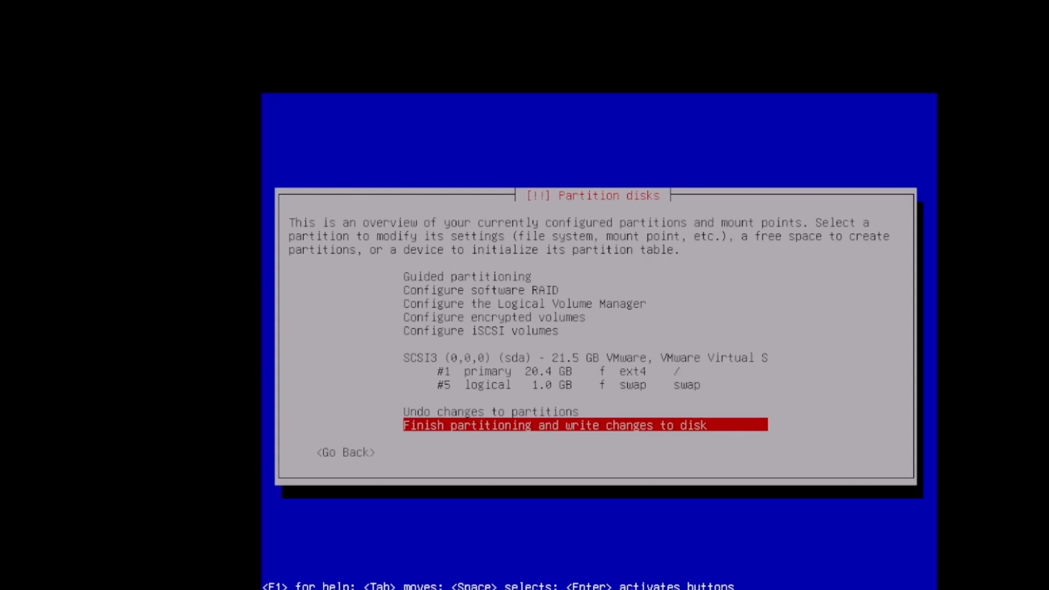
Finish partitioning and answer Yes to write the changes to disk
key(Return)
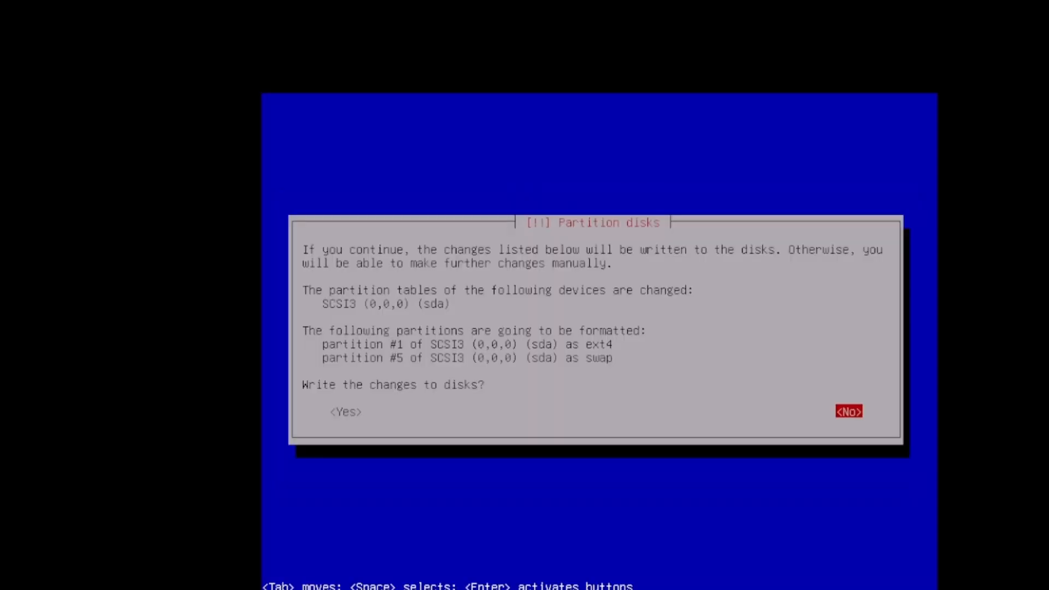
key(Tab)
key(Return)
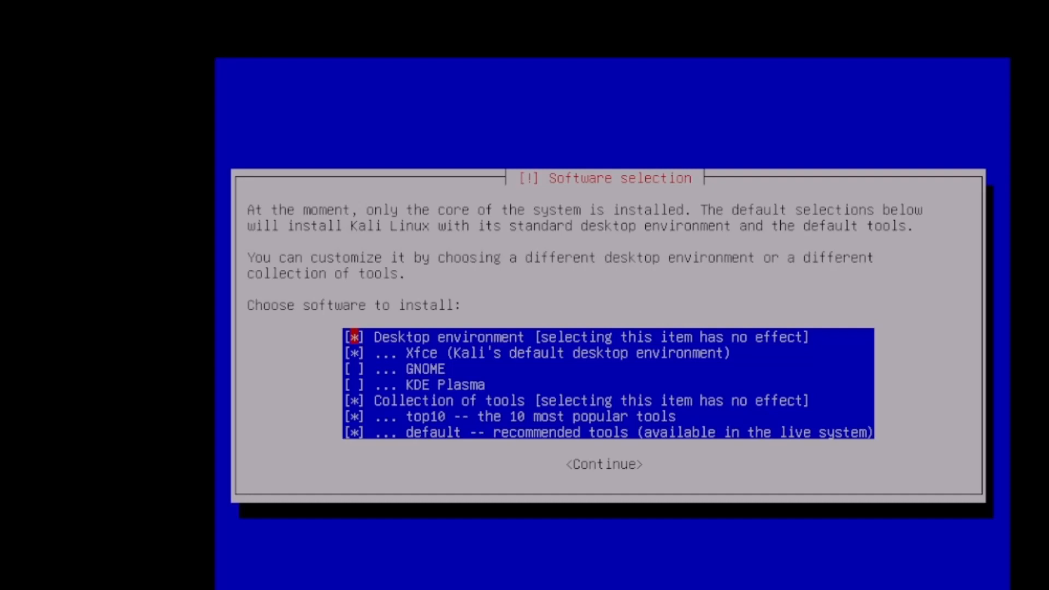
Uncheck the Xfce desktop environment in the software list
key(Down)
key(Up)
key(Down)
key(Up)
key(Down)
key(Up)
key(Down)
key(Up)
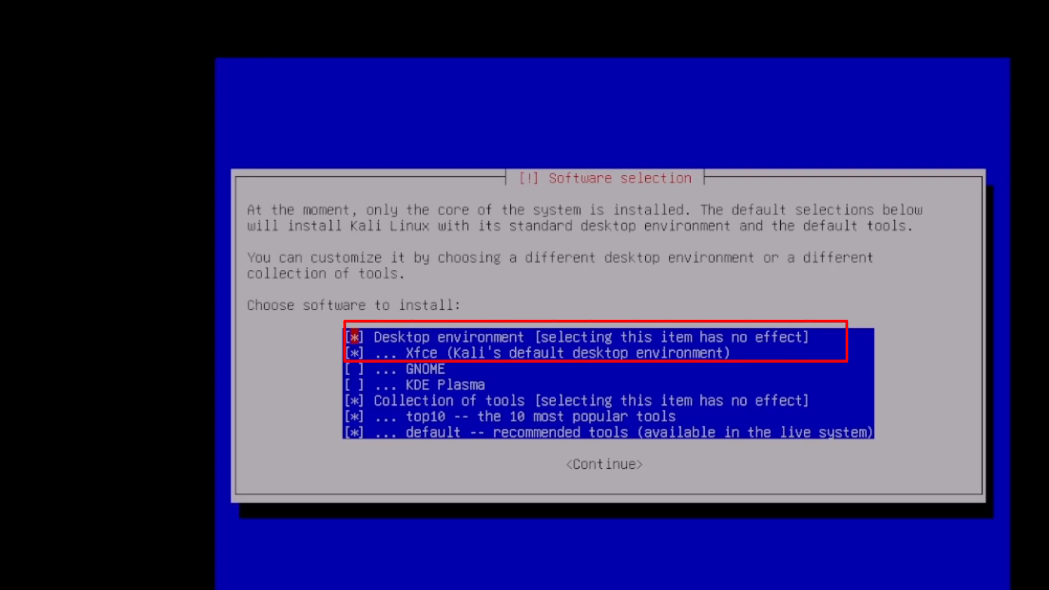
key(Down)
key(space)
Review the remaining software entries, leaving top10 and default tools checked
key(Down)
key(Down)
key(Down)
key(Down)
key(Down)
key(Up)
key(Up)
key(Up)
key(Up)
key(Up)
key(Down)
key(Down)
key(Down)
key(Down)
key(Down)
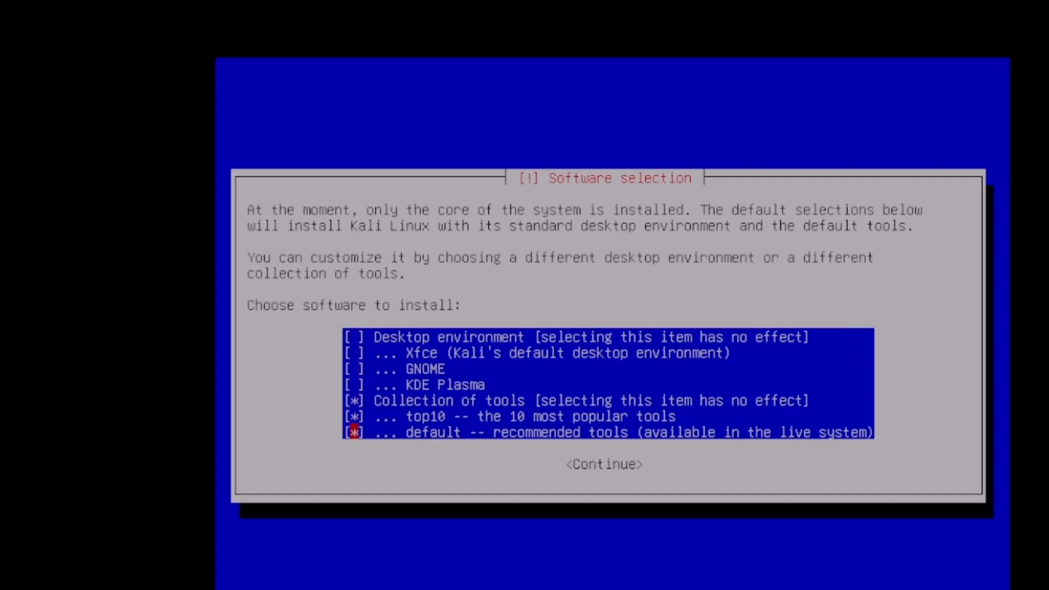
key(Up)
key(Up)
key(Up)
key(Up)
key(Up)
key(Up)
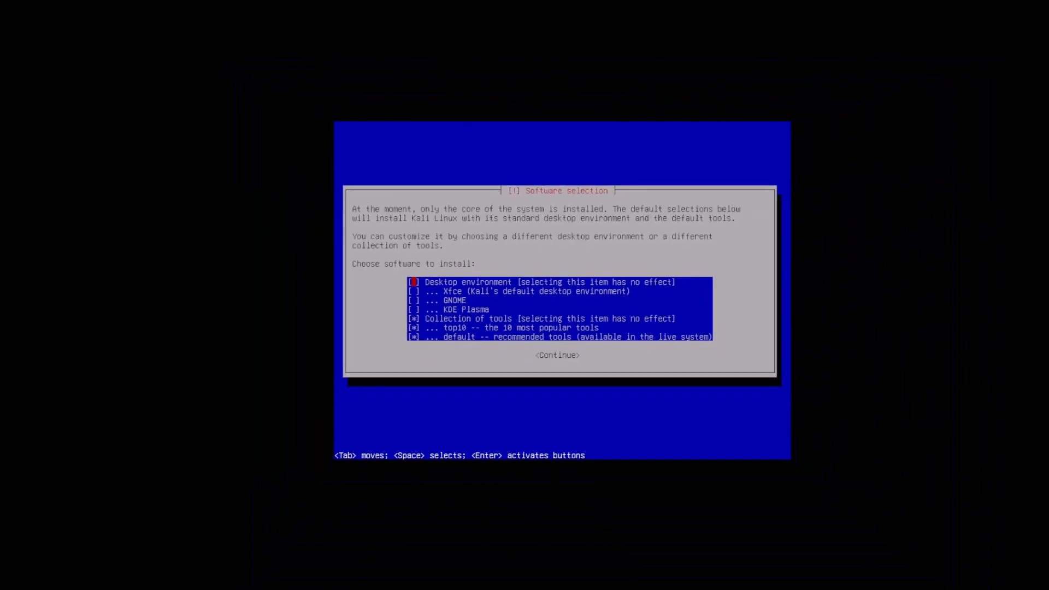
key(Down)
key(Down)
key(Down)
key(Down)
key(Up)
key(Up)
key(Up)
key(Up)
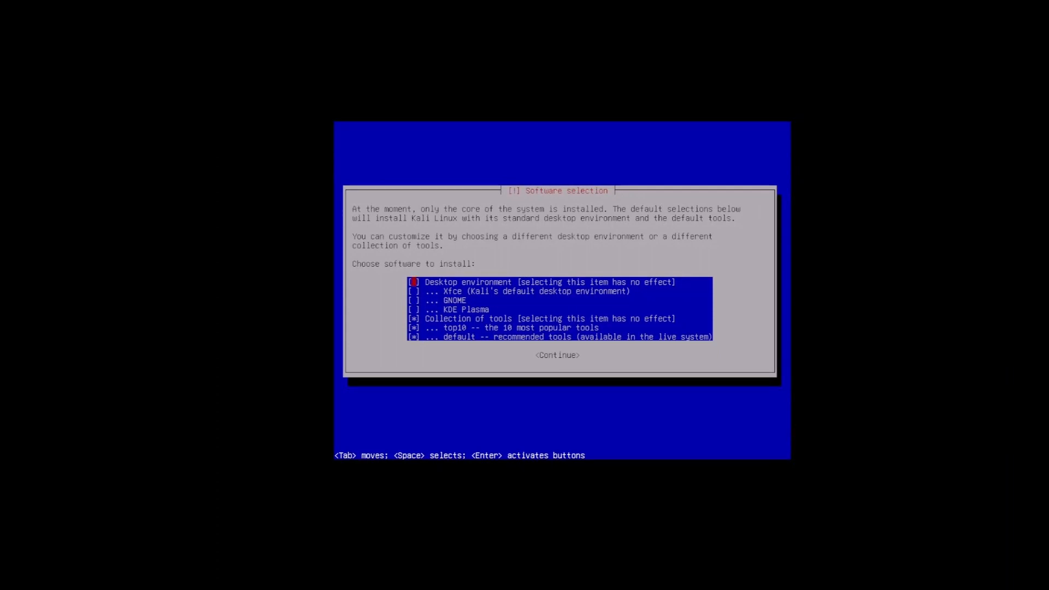